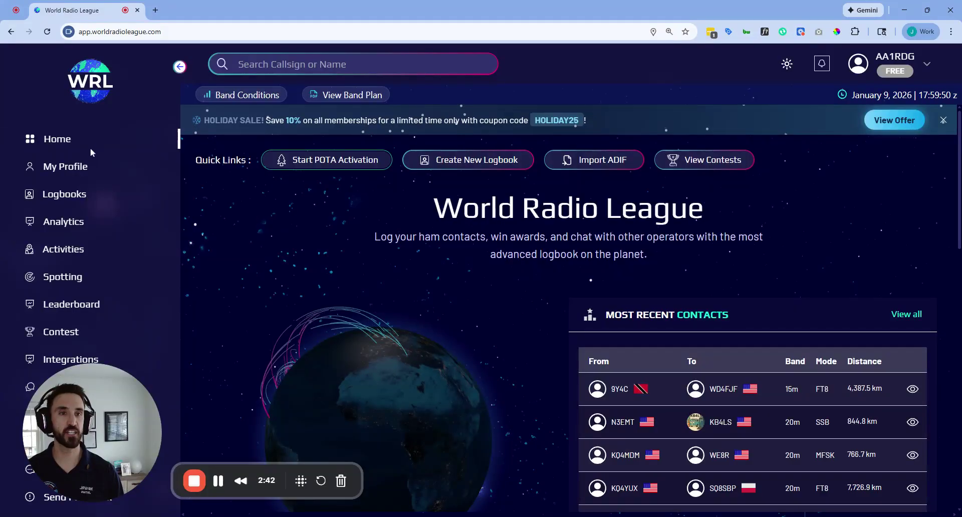
Open the details of the Winter Field Day 2026 contest from the list of contests.
{"action": "left_click", "coordinate": [62, 333]}
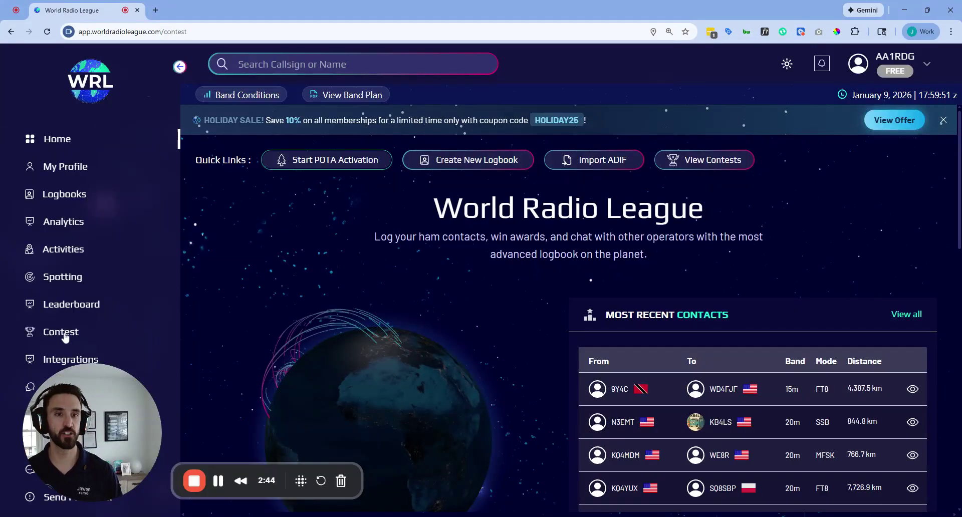
{"action": "scroll", "coordinate": [451, 276], "scroll_direction": "down", "scroll_amount": 3}
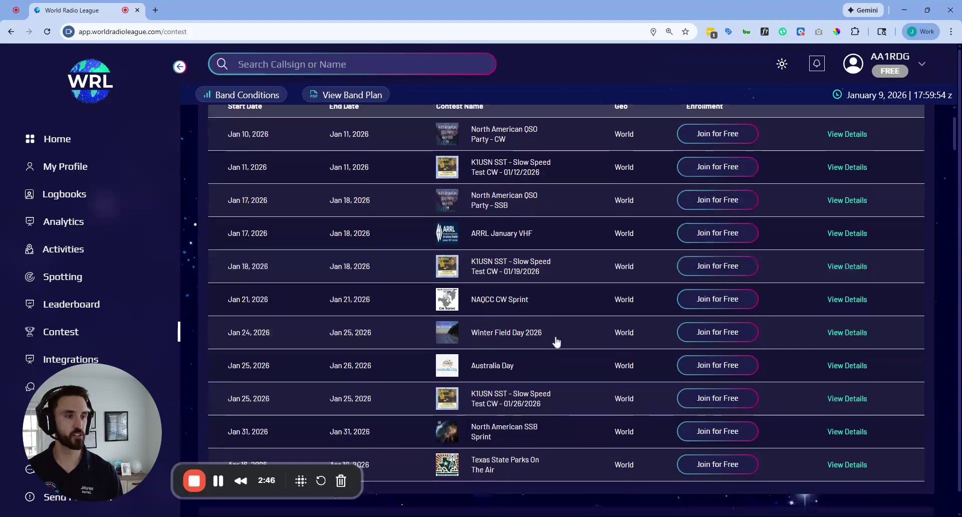
{"action": "left_click", "coordinate": [497, 281]}
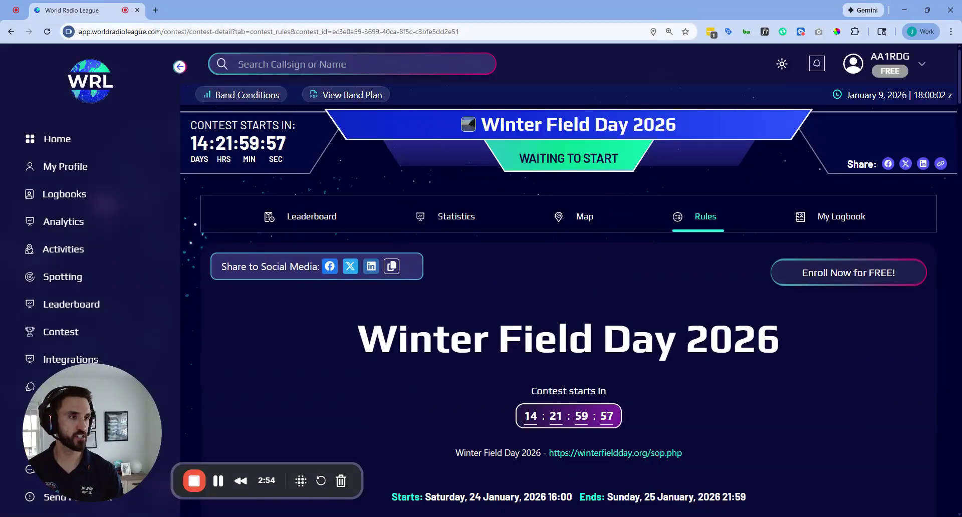
Review the Winter Field Day 2026 rules and enroll in the contest for free.
{"action": "scroll", "coordinate": [682, 271], "scroll_direction": "down", "scroll_amount": 3}
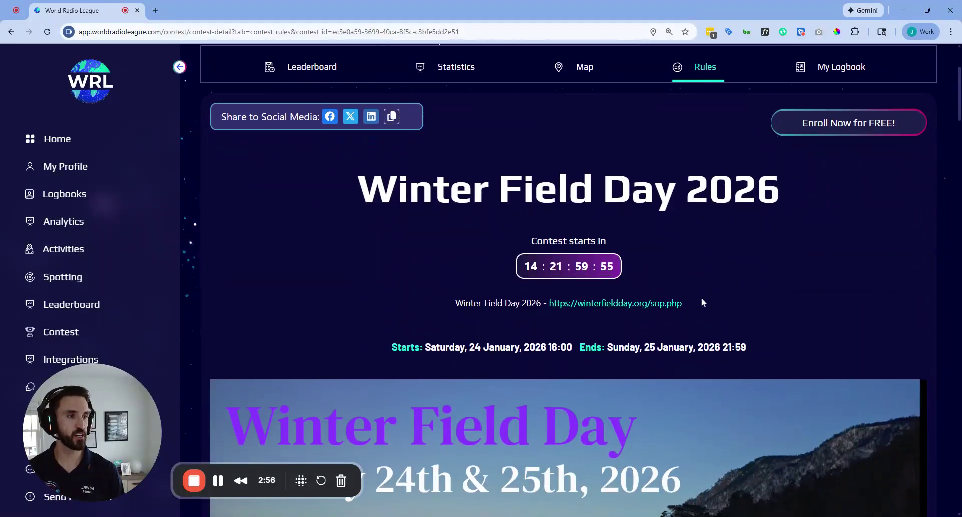
{"action": "scroll", "coordinate": [720, 302], "scroll_direction": "down", "scroll_amount": 10}
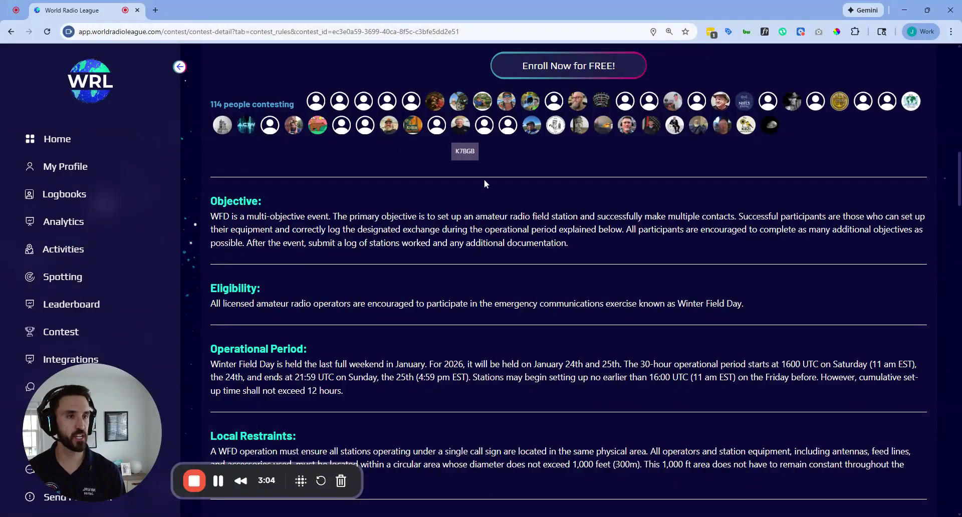
{"action": "scroll", "coordinate": [559, 240], "scroll_direction": "down", "scroll_amount": 10}
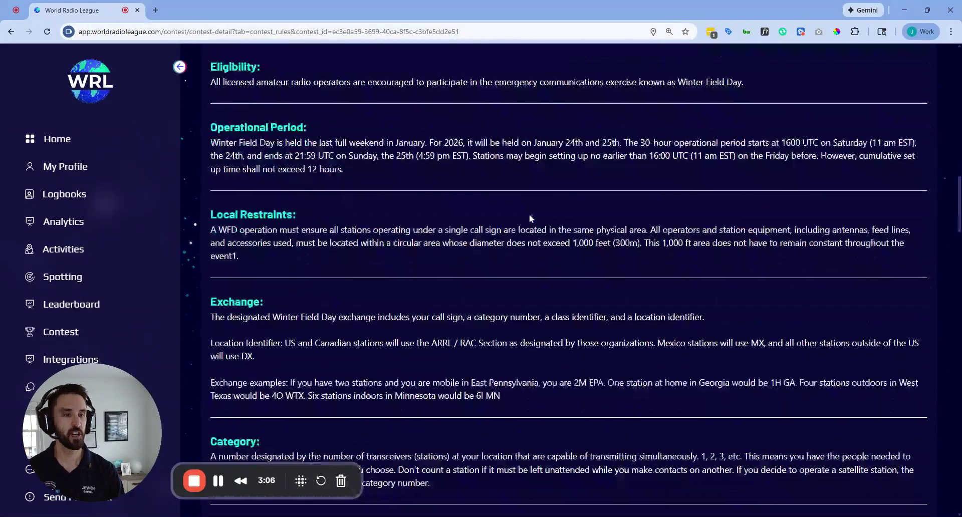
{"action": "scroll", "coordinate": [559, 240], "scroll_direction": "up", "scroll_amount": 6}
{"action": "scroll", "coordinate": [559, 240], "scroll_direction": "up", "scroll_amount": 15}
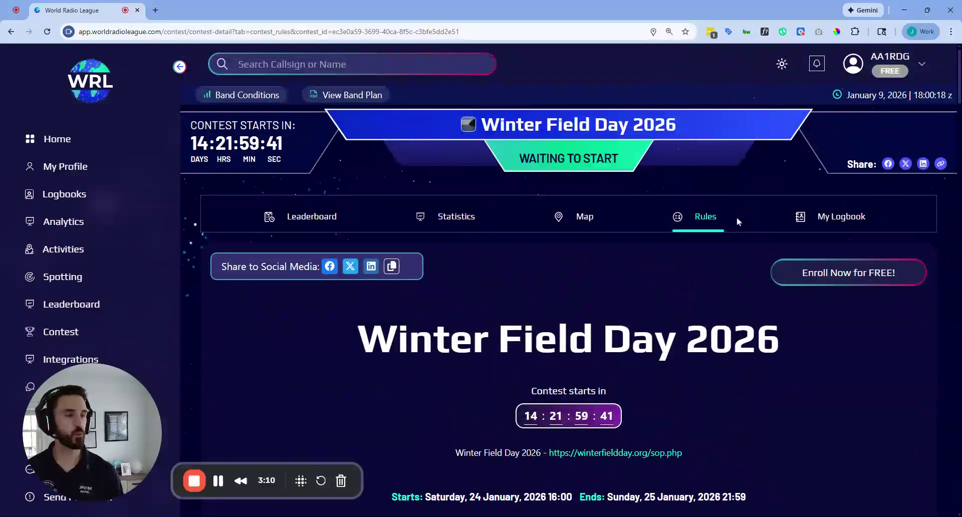
{"action": "left_click", "coordinate": [824, 280]}
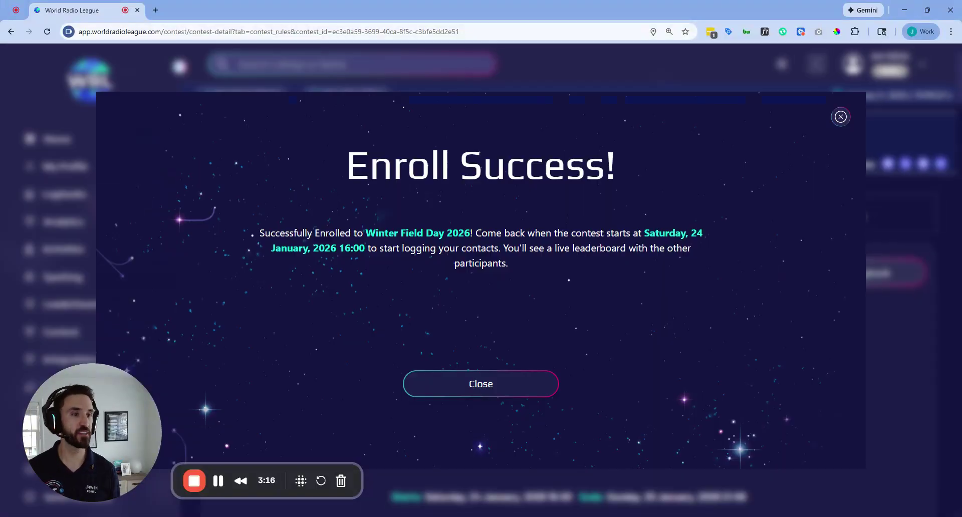
{"action": "left_click", "coordinate": [427, 390]}
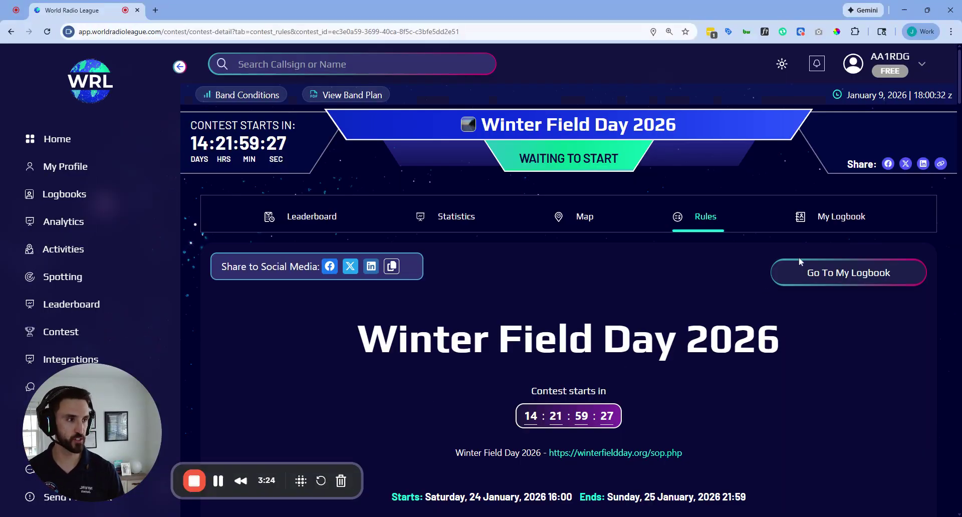
Open the personal logbook for the Winter Field Day 2026 contest and look over its contact entry form.
{"action": "left_click", "coordinate": [824, 216]}
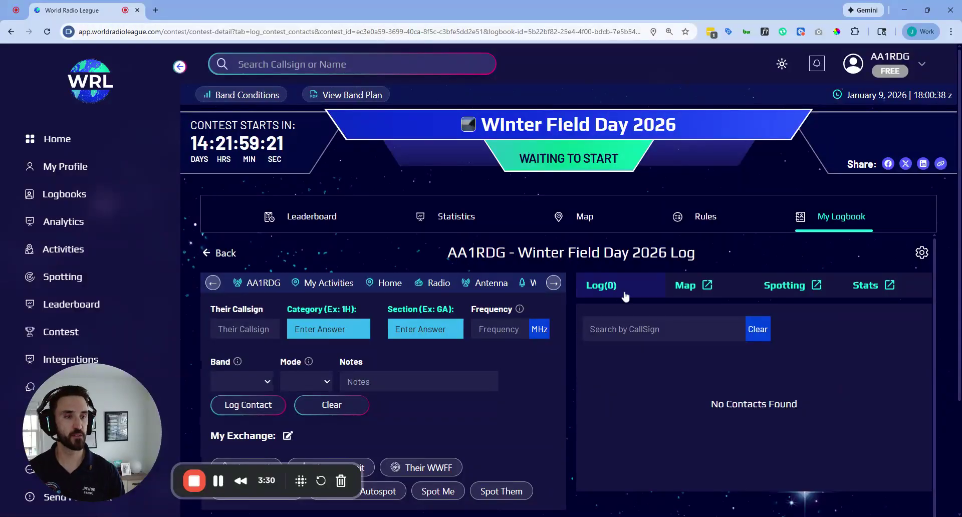
{"action": "scroll", "coordinate": [624, 298], "scroll_direction": "down", "scroll_amount": 1}
{"action": "scroll", "coordinate": [584, 329], "scroll_direction": "down", "scroll_amount": 2}
{"action": "scroll", "coordinate": [584, 329], "scroll_direction": "up", "scroll_amount": 3}
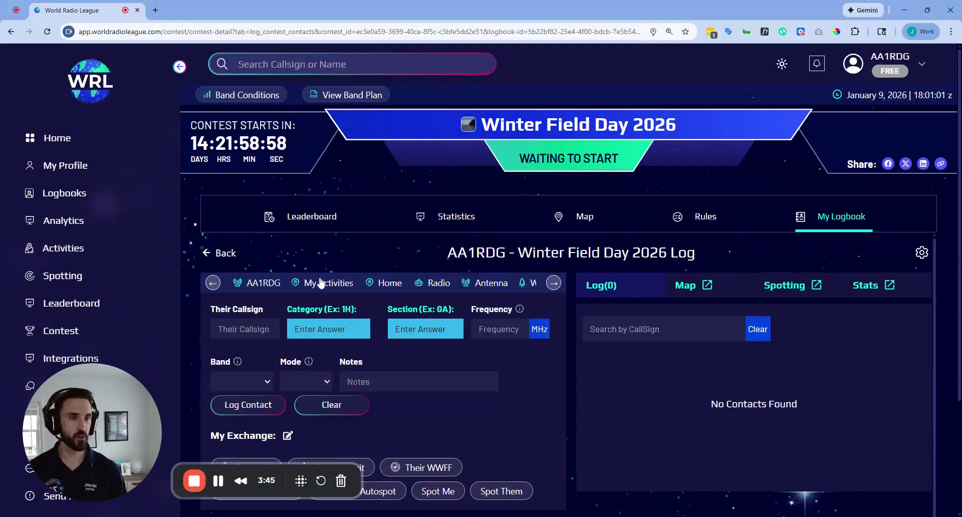
Set the contest log's operator callsign to N0WRL, save it, and check the saved callsign settings.
{"action": "left_click", "coordinate": [269, 284]}
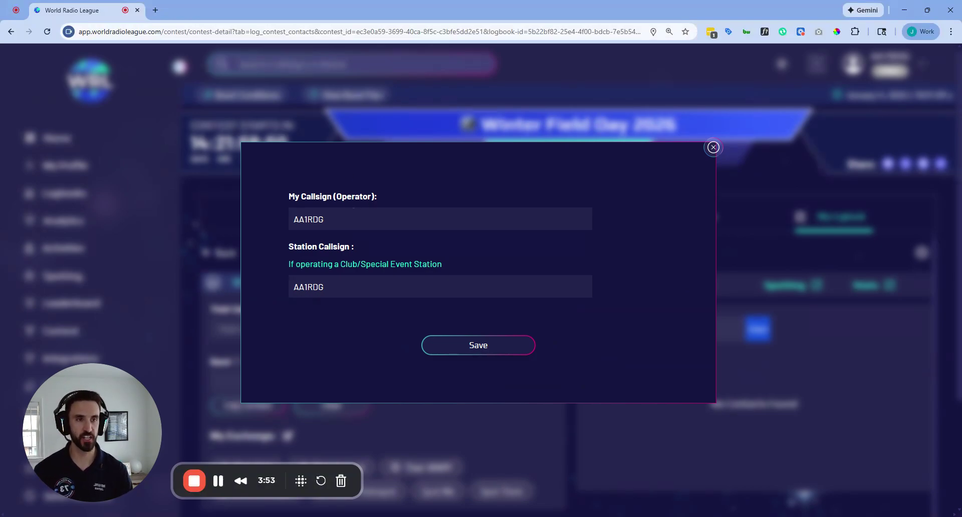
{"action": "key", "text": "ctrl+a"}
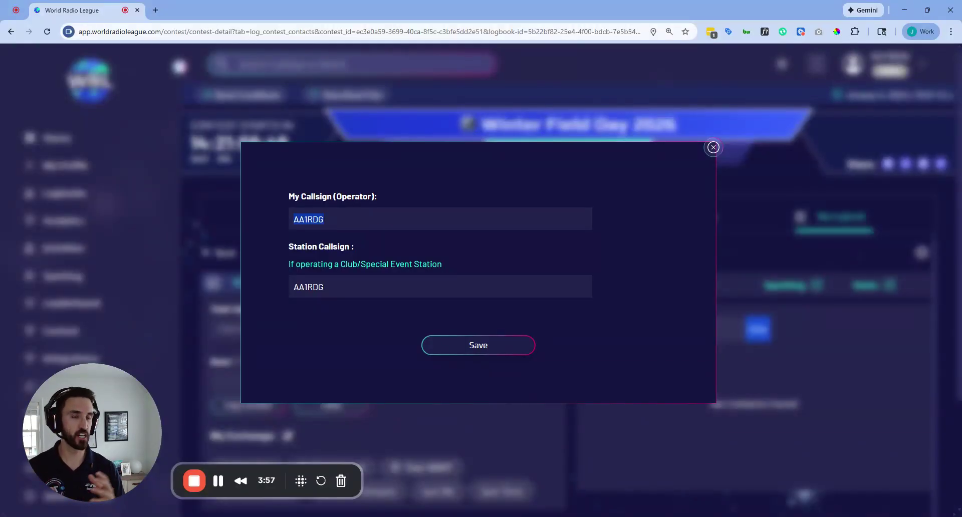
{"action": "type", "text": "N0WRL"}
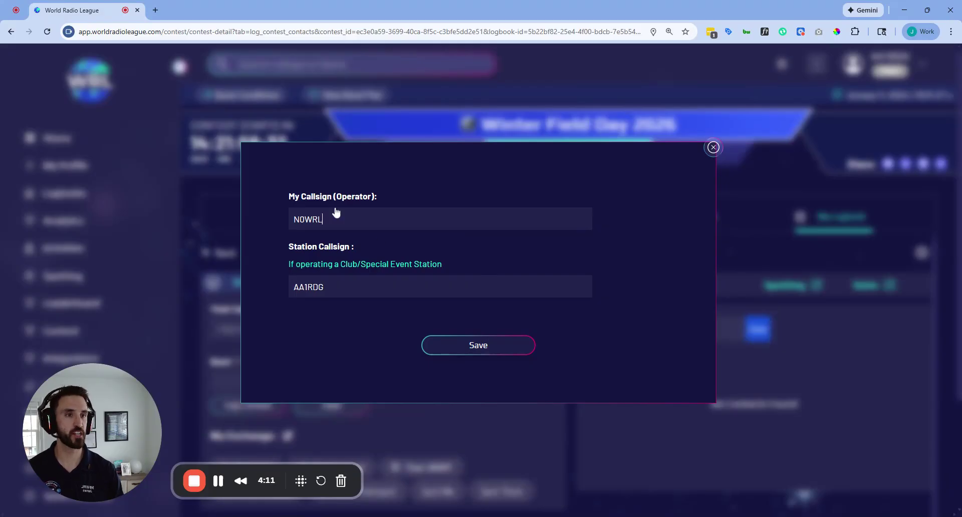
{"action": "left_click", "coordinate": [469, 349]}
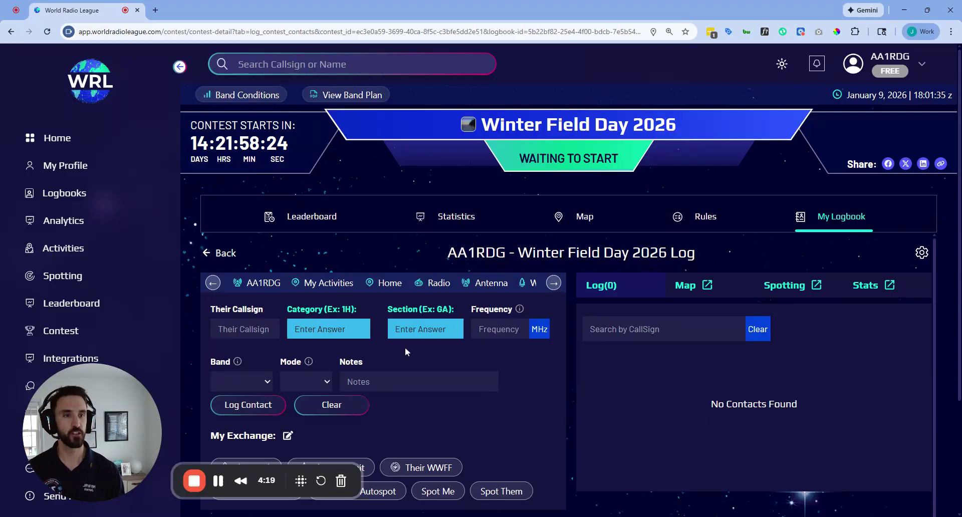
{"action": "left_click", "coordinate": [262, 287]}
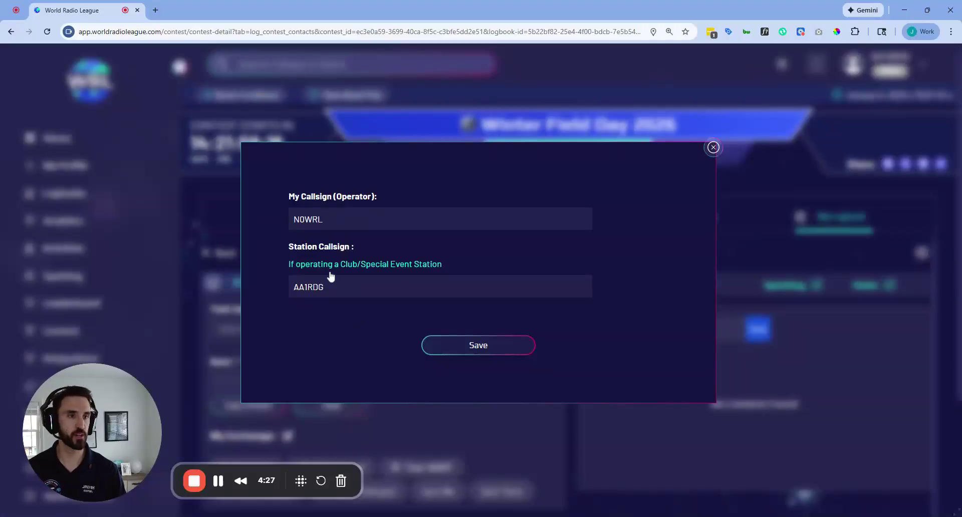
{"action": "left_click", "coordinate": [713, 147]}
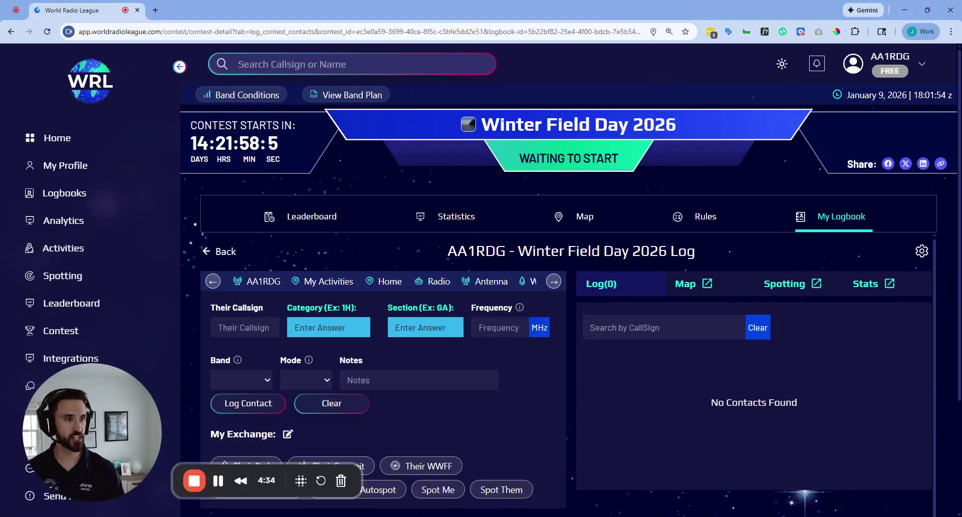
Try to set a custom operating location by placing a map marker near Priceville, Alabama.
{"action": "left_click", "coordinate": [390, 284]}
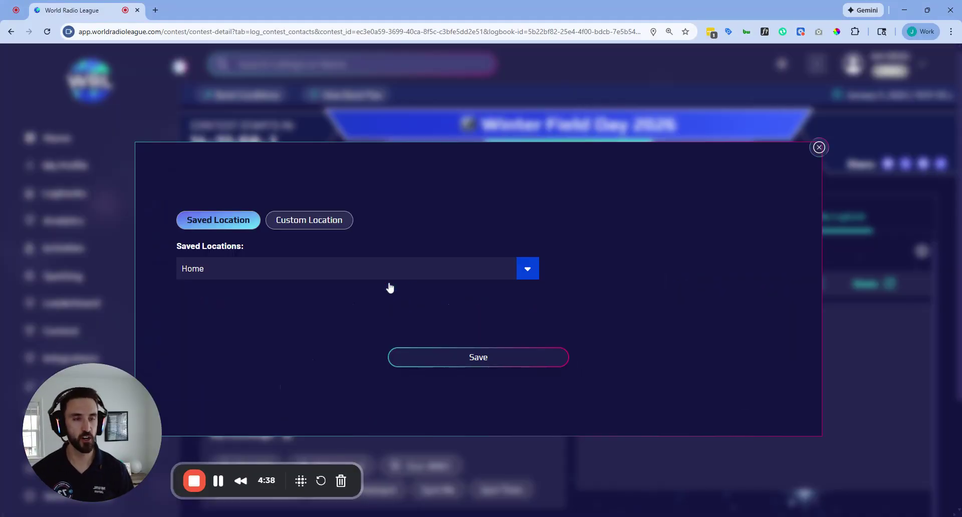
{"action": "left_click", "coordinate": [334, 231]}
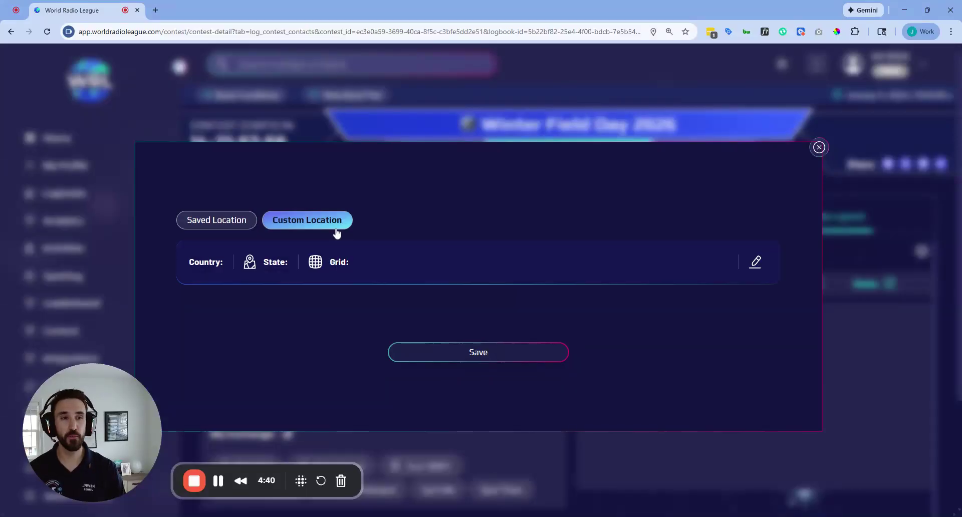
{"action": "left_click", "coordinate": [213, 225]}
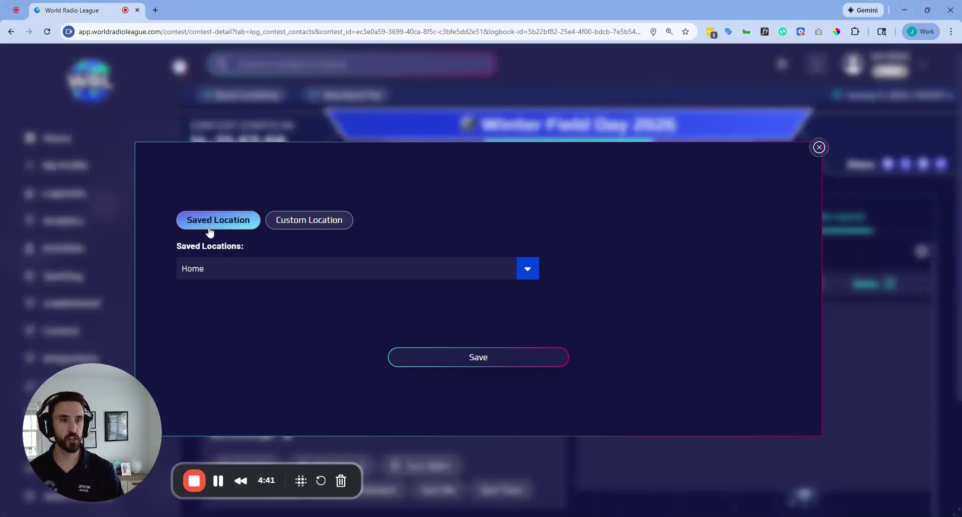
{"action": "left_click", "coordinate": [310, 224]}
{"action": "left_click", "coordinate": [755, 262]}
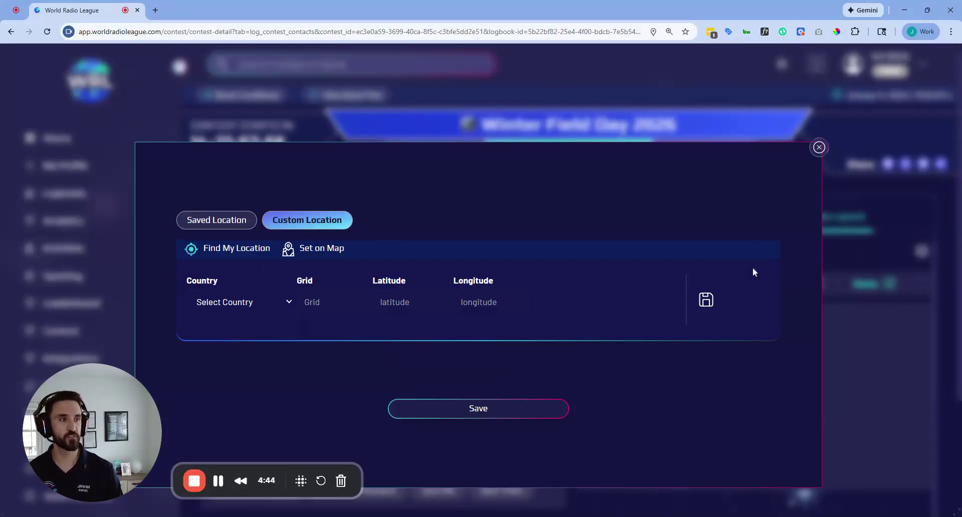
{"action": "left_click", "coordinate": [319, 250]}
{"action": "scroll", "coordinate": [428, 313], "scroll_direction": "up", "scroll_amount": 3}
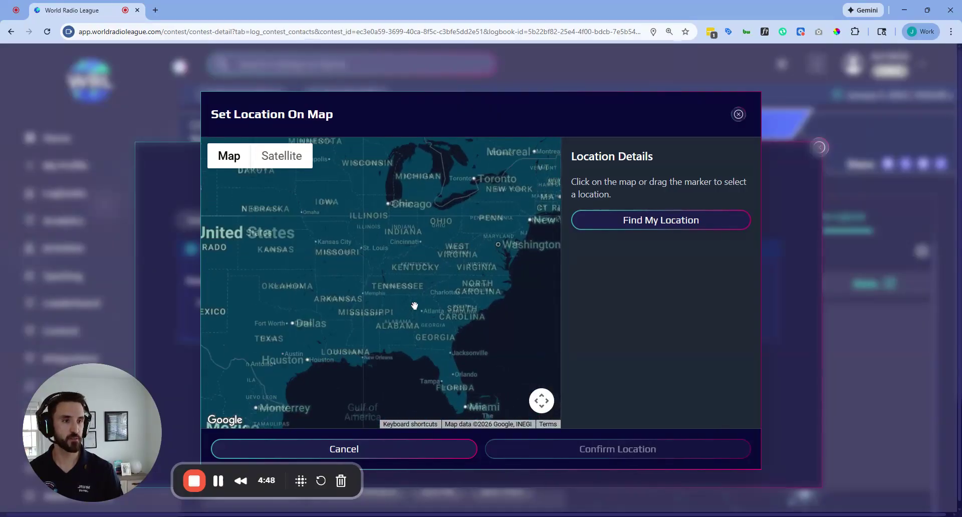
{"action": "left_click", "coordinate": [388, 302]}
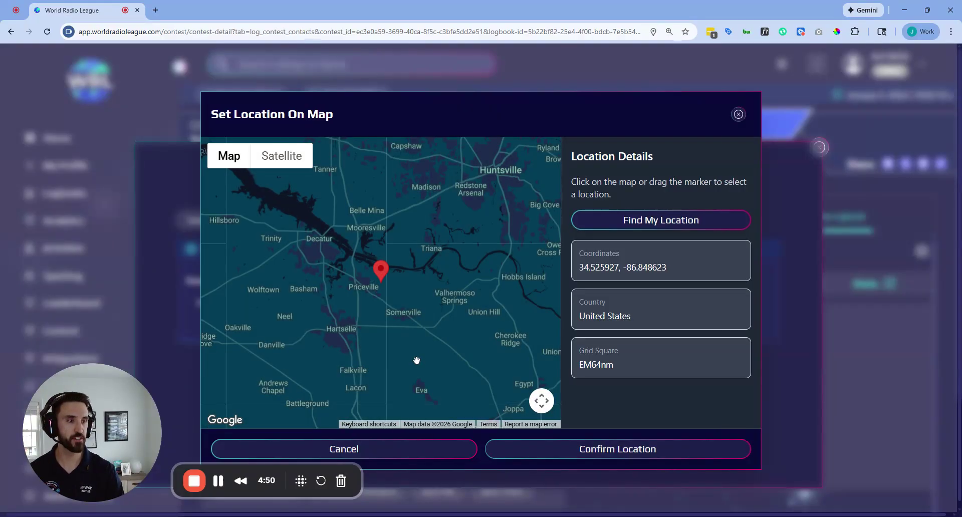
{"action": "left_click", "coordinate": [738, 114]}
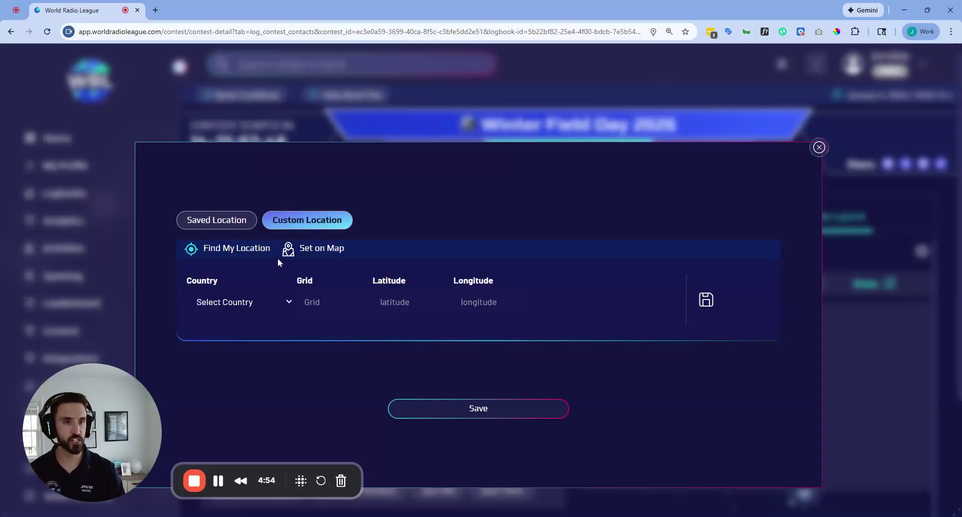
Examine the saved location choices for the contest log and leave the location settings.
{"action": "left_click", "coordinate": [229, 226]}
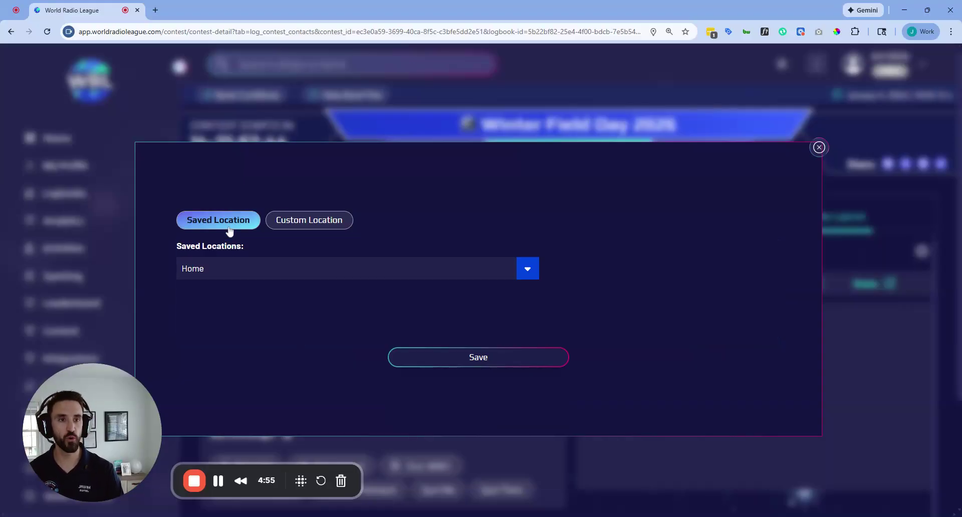
{"action": "left_click", "coordinate": [241, 269]}
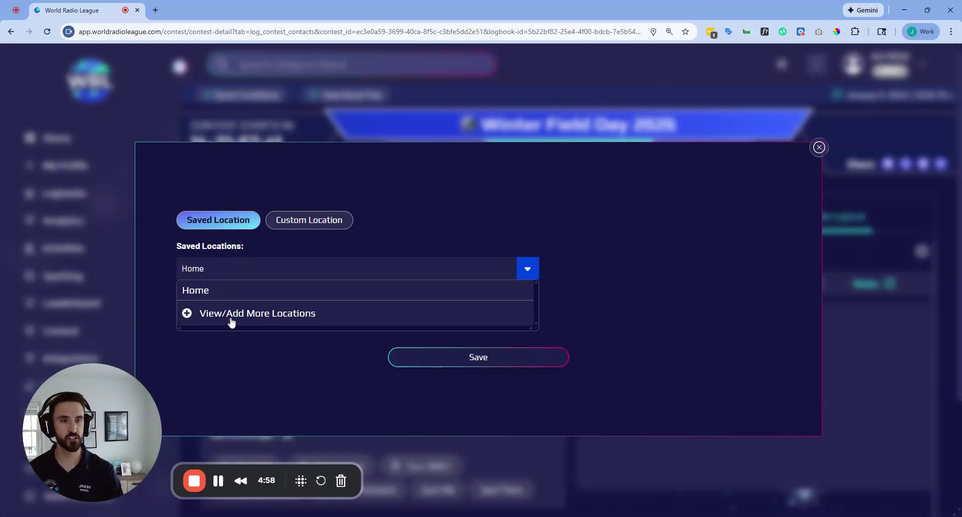
{"action": "left_click", "coordinate": [617, 319]}
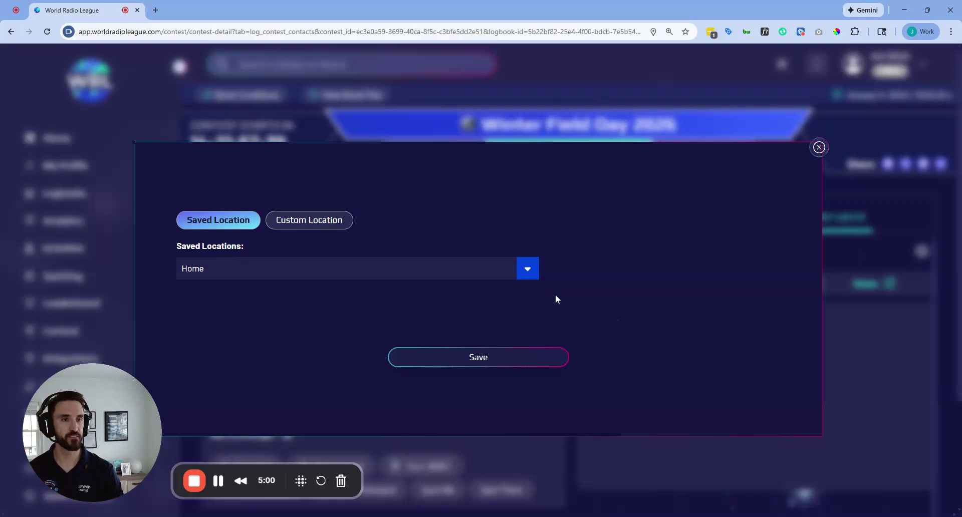
{"action": "left_click", "coordinate": [818, 149]}
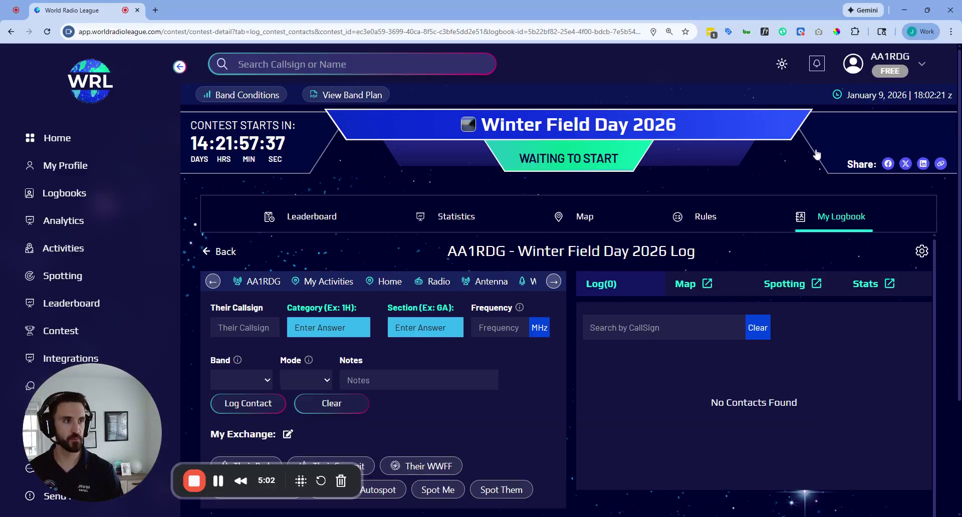
View the contest logbook's contact map and return to its contact log.
{"action": "left_click", "coordinate": [730, 294]}
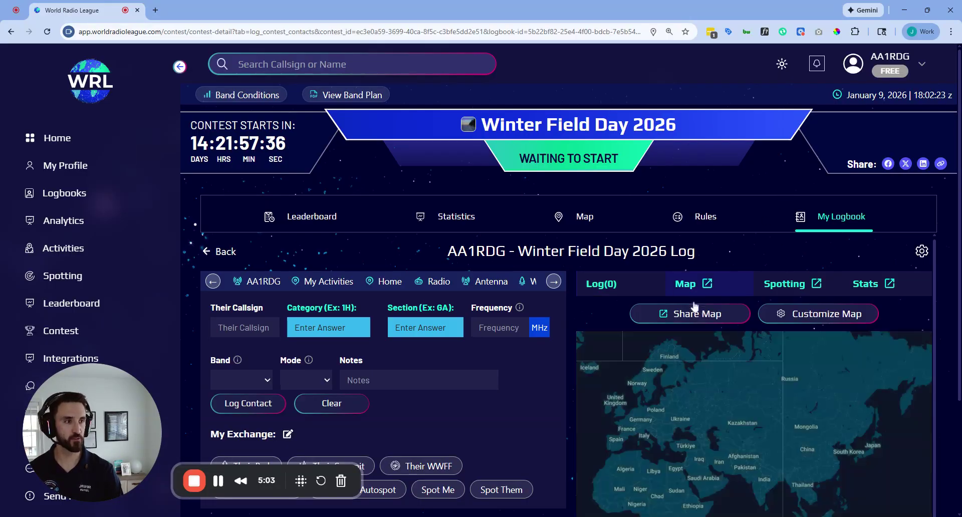
{"action": "left_click", "coordinate": [618, 291]}
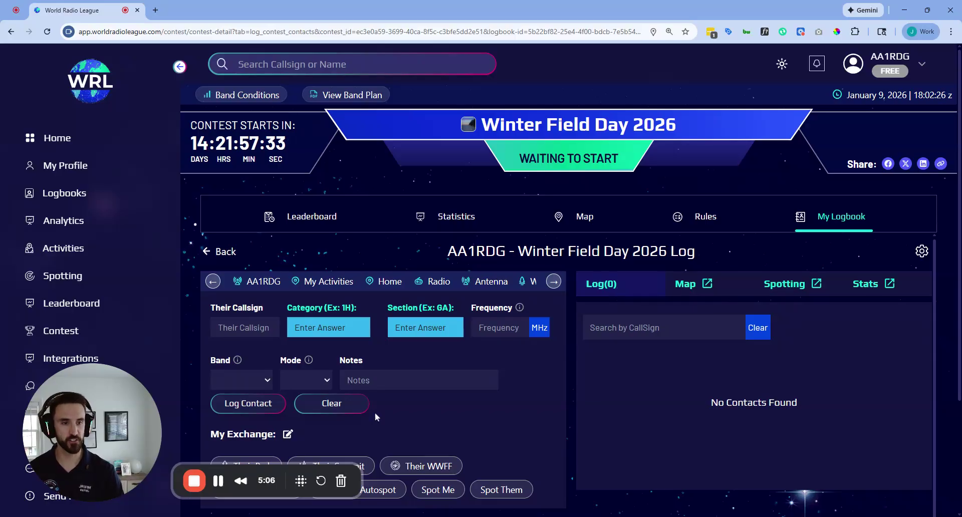
Set the own contest exchange to category 2O and section GA, and save the contest settings.
{"action": "scroll", "coordinate": [218, 481], "scroll_direction": "down", "scroll_amount": 1}
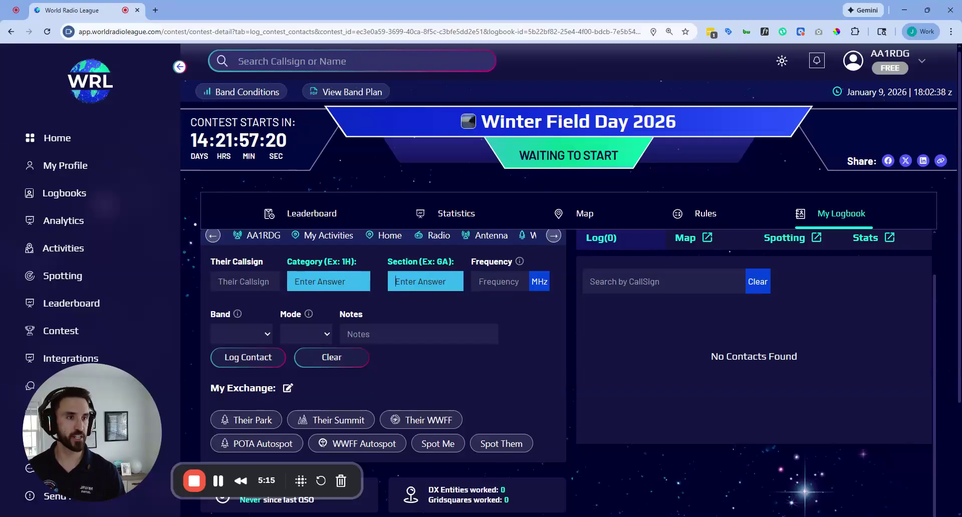
{"action": "left_click", "coordinate": [289, 389]}
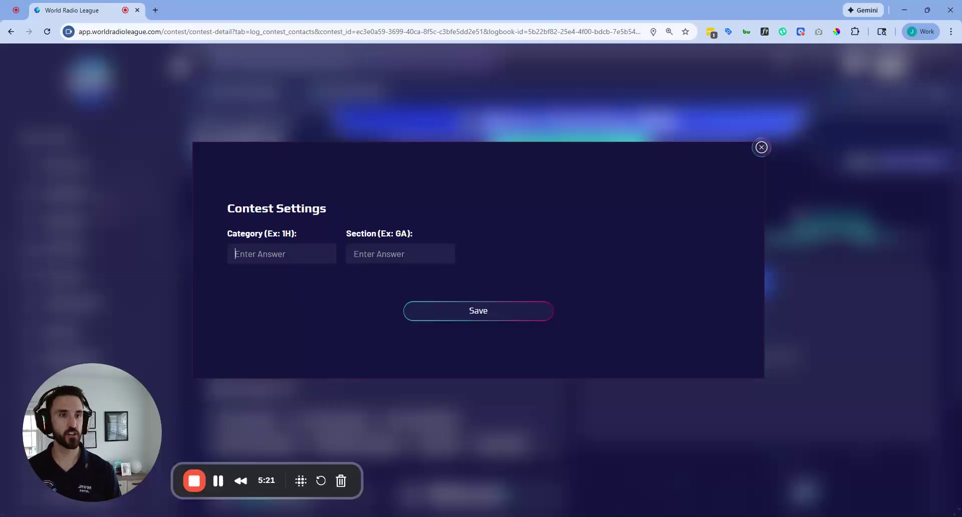
{"action": "type", "text": "20"}
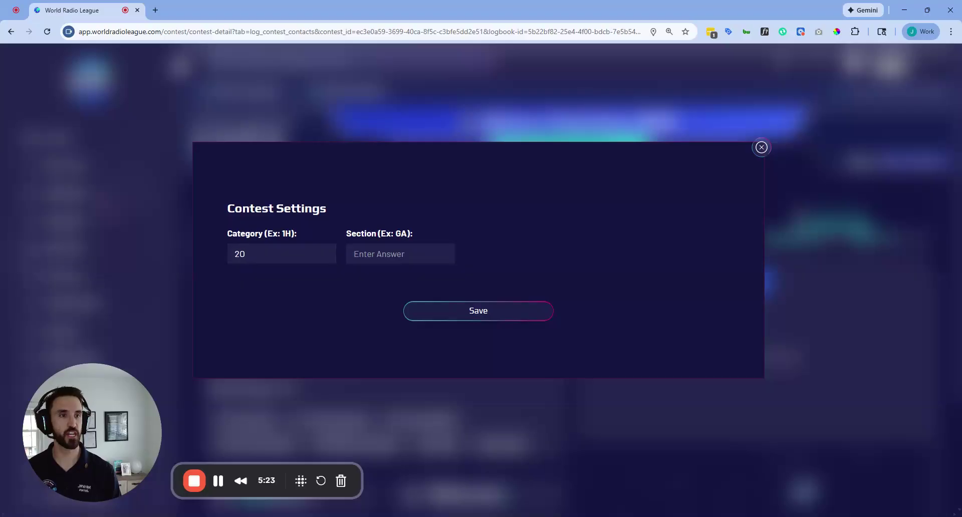
{"action": "left_click", "coordinate": [400, 254]}
{"action": "type", "text": "GA"}
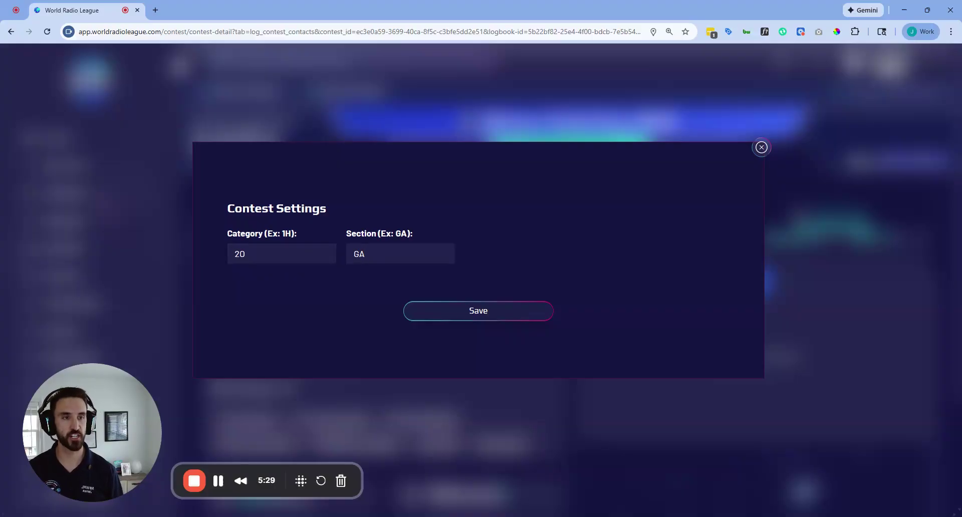
{"action": "left_click", "coordinate": [421, 318]}
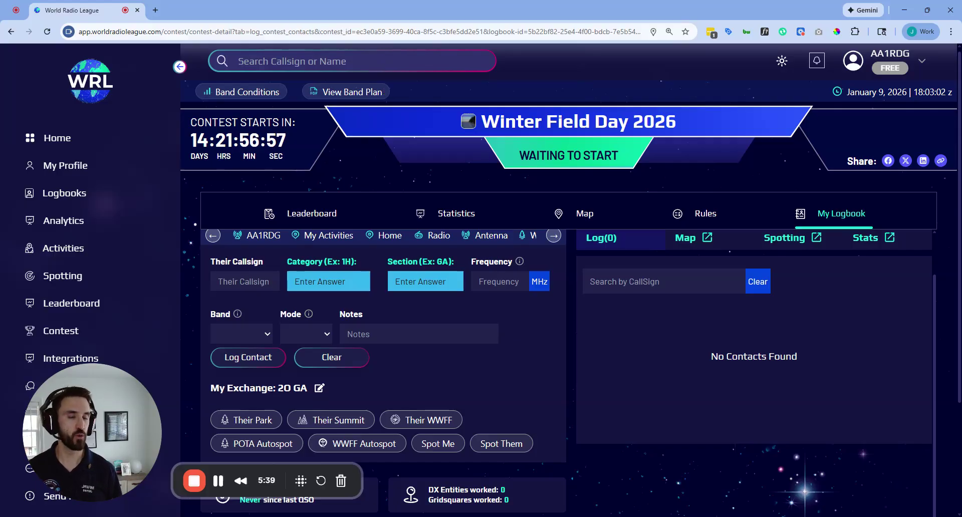
{"action": "left_click", "coordinate": [219, 481]}
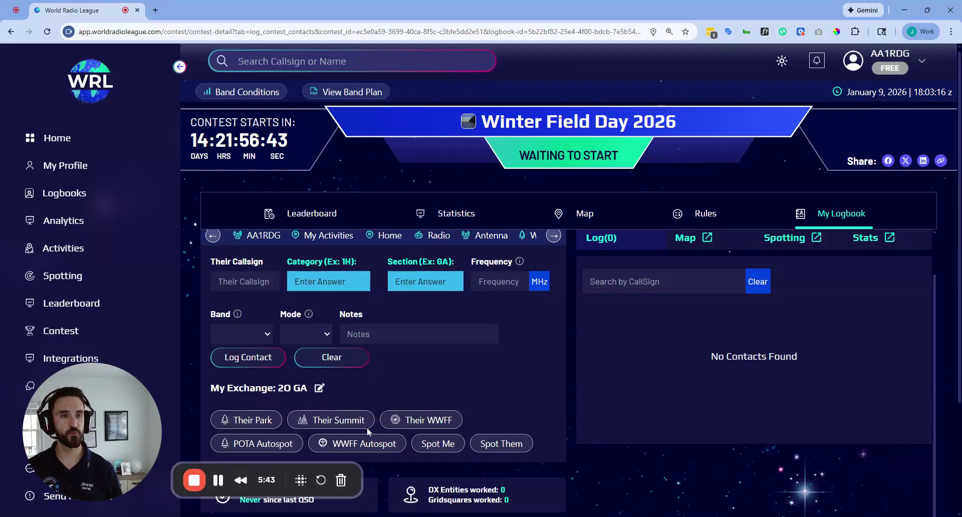
{"action": "left_click", "coordinate": [243, 282]}
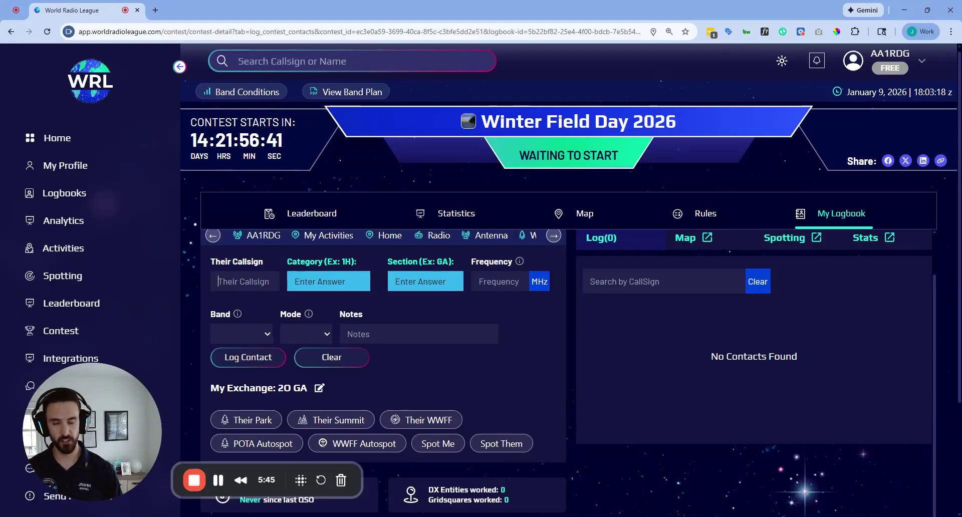
{"action": "type", "text": "N0APX"}
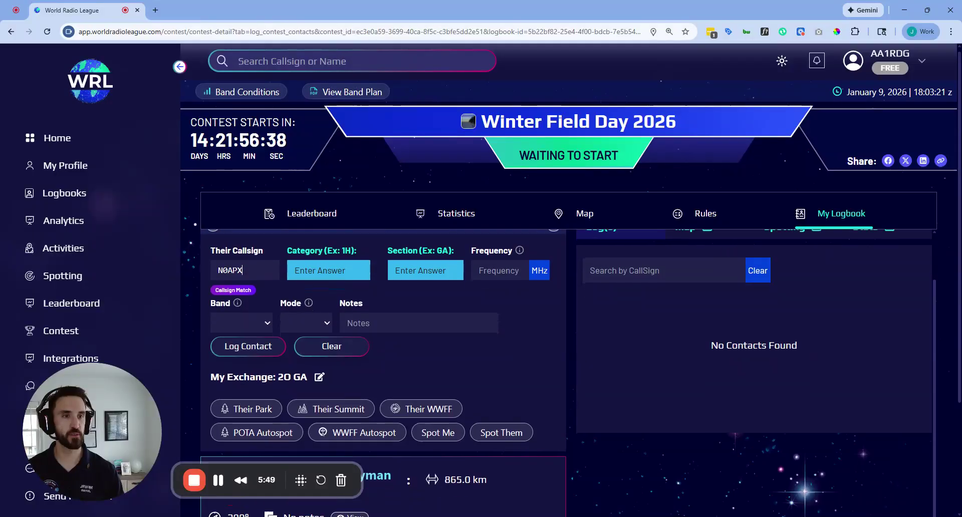
{"action": "scroll", "coordinate": [434, 458], "scroll_direction": "down", "scroll_amount": 1}
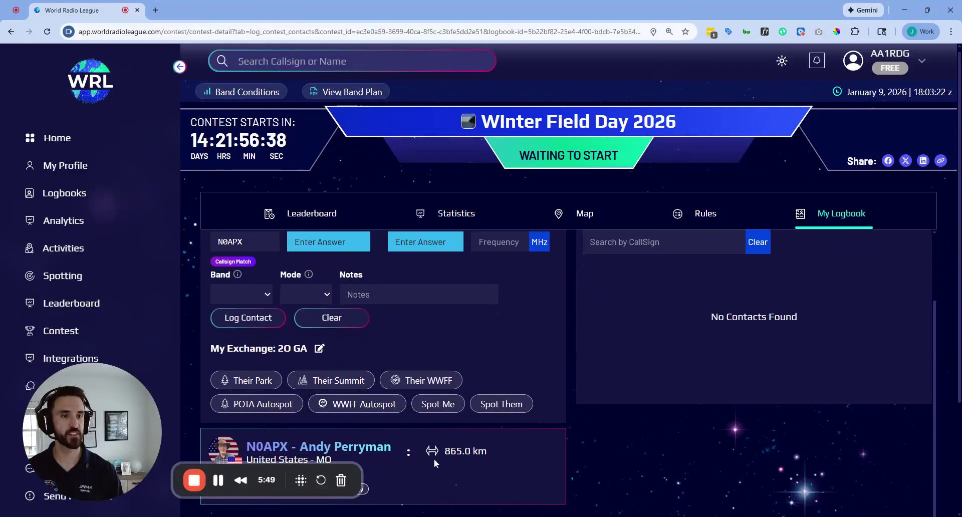
{"action": "key", "text": "Tab"}
{"action": "type", "text": "1"}
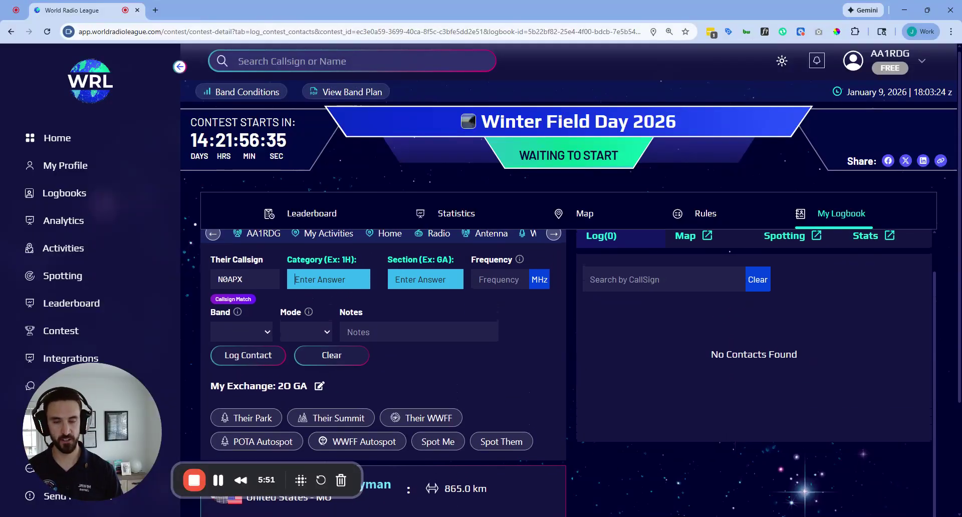
{"action": "type", "text": "H"}
{"action": "key", "text": "Tab"}
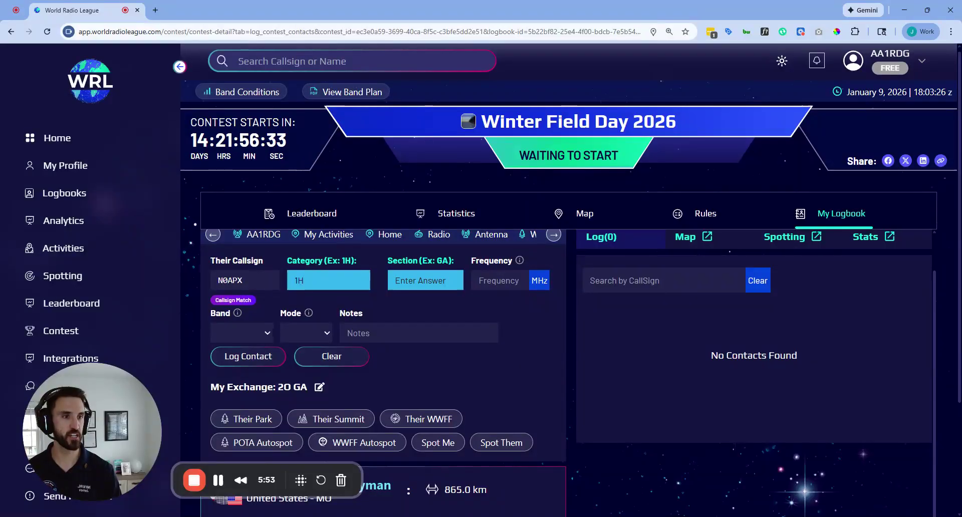
{"action": "type", "text": "MO"}
{"action": "type", "text": "14.25"}
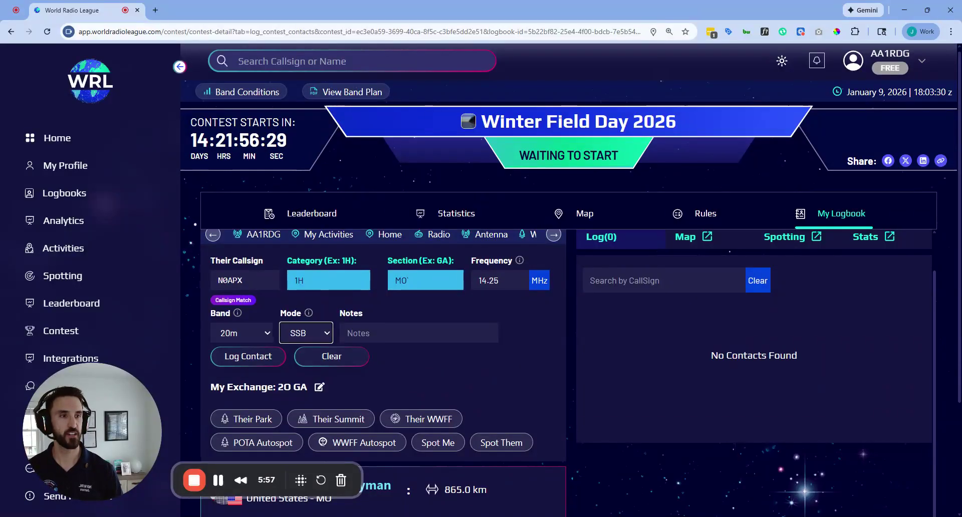
{"action": "key", "text": "Return"}
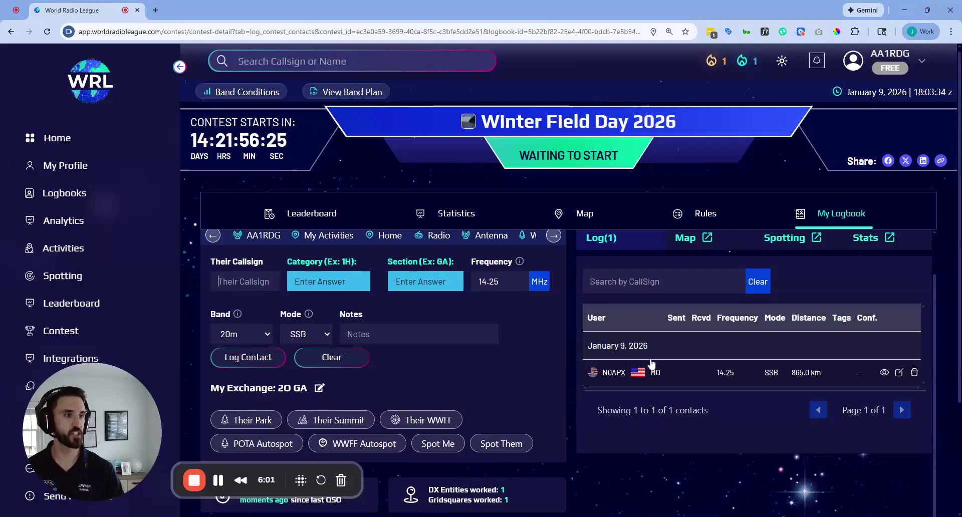
Show the logbook's contact map and log a contact with K4AZE using category 1H and section ETN.
{"action": "left_click", "coordinate": [686, 238]}
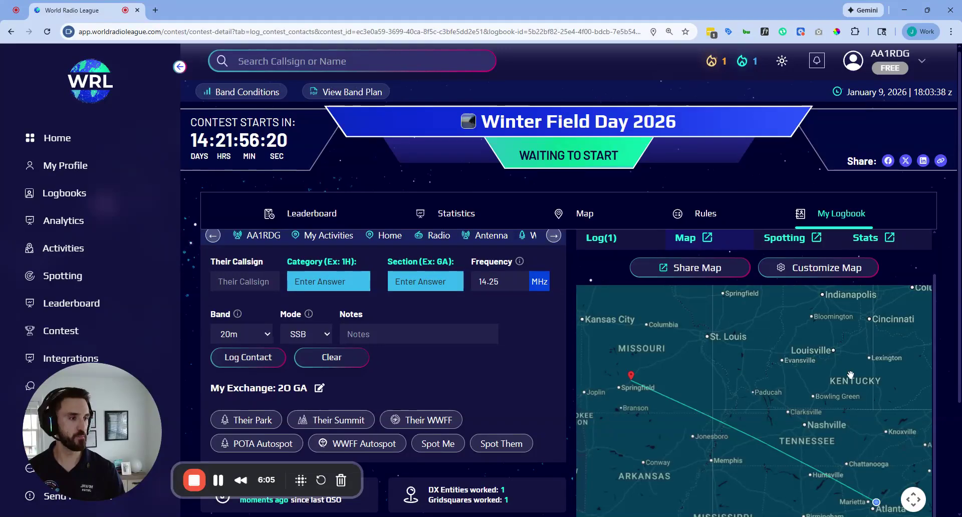
{"action": "scroll", "coordinate": [770, 336], "scroll_direction": "down", "scroll_amount": 3}
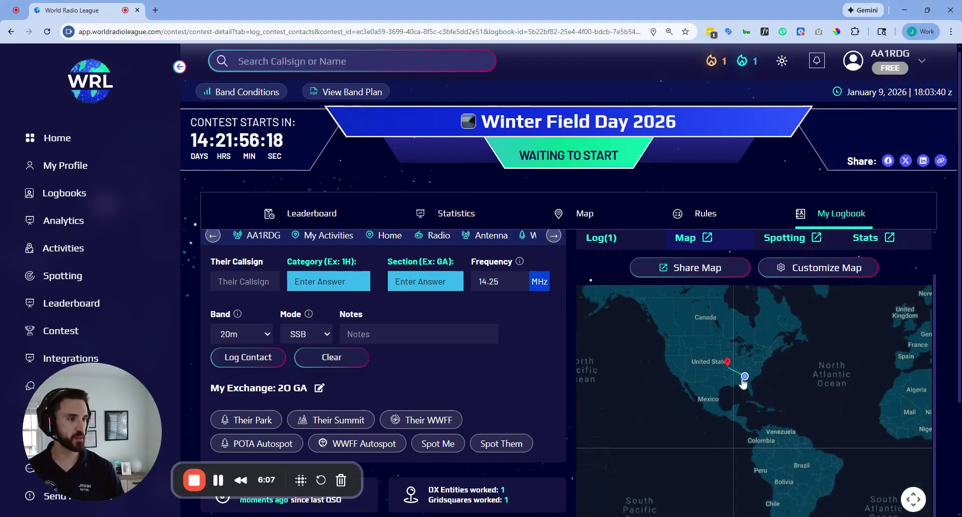
{"action": "left_click", "coordinate": [219, 284]}
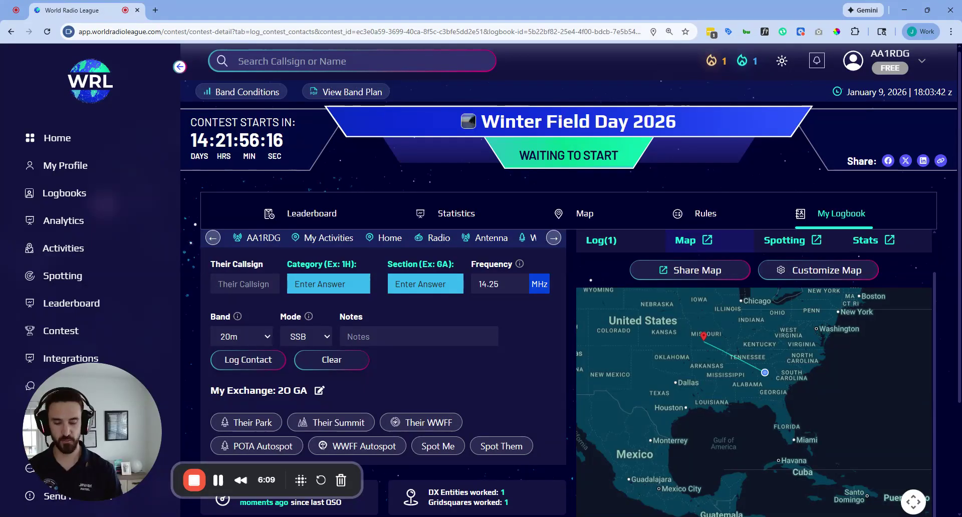
{"action": "type", "text": "K4AZE"}
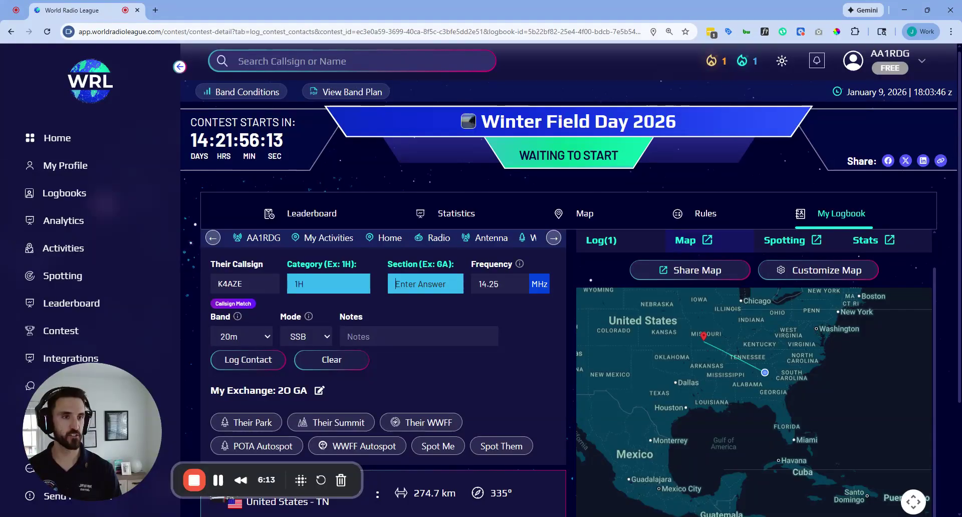
{"action": "type", "text": "ET"}
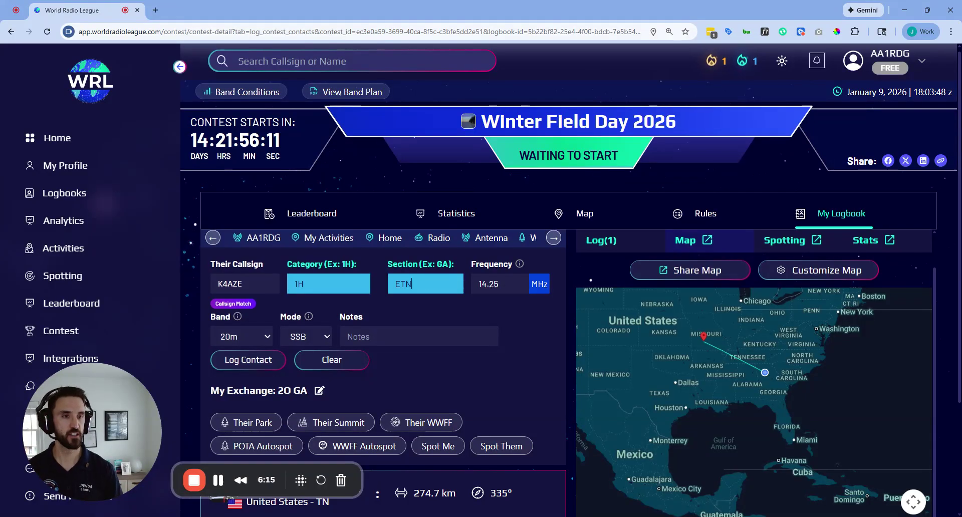
{"action": "type", "text": "N"}
{"action": "key", "text": "Return"}
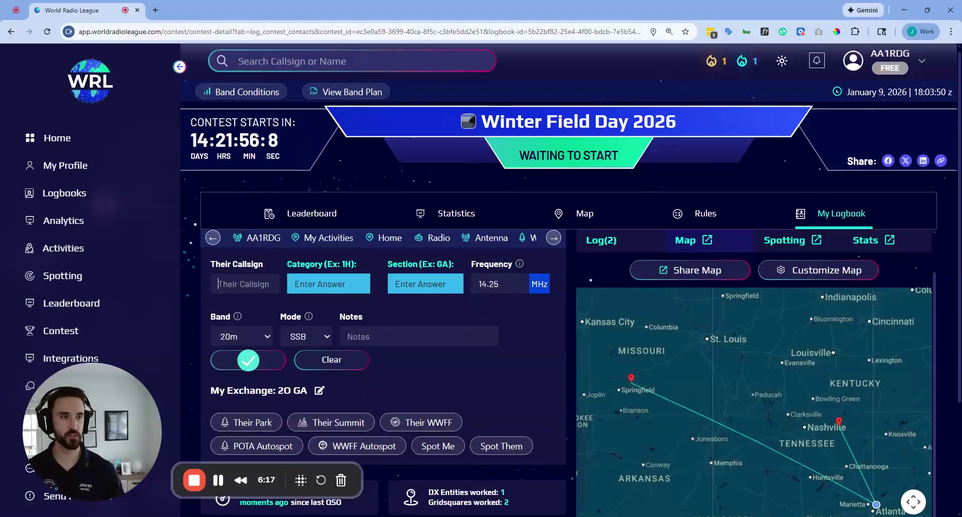
{"action": "type", "text": "N4BFR"}
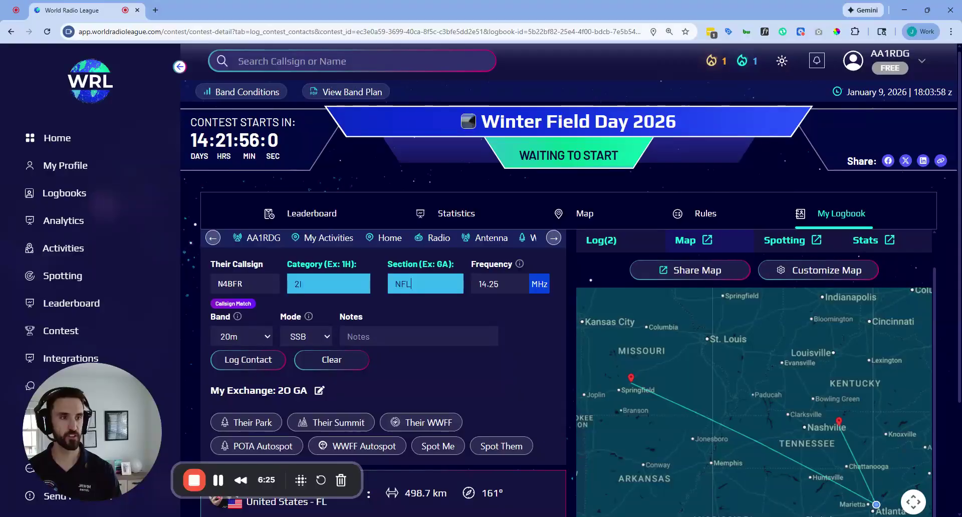
{"action": "key", "text": "Return"}
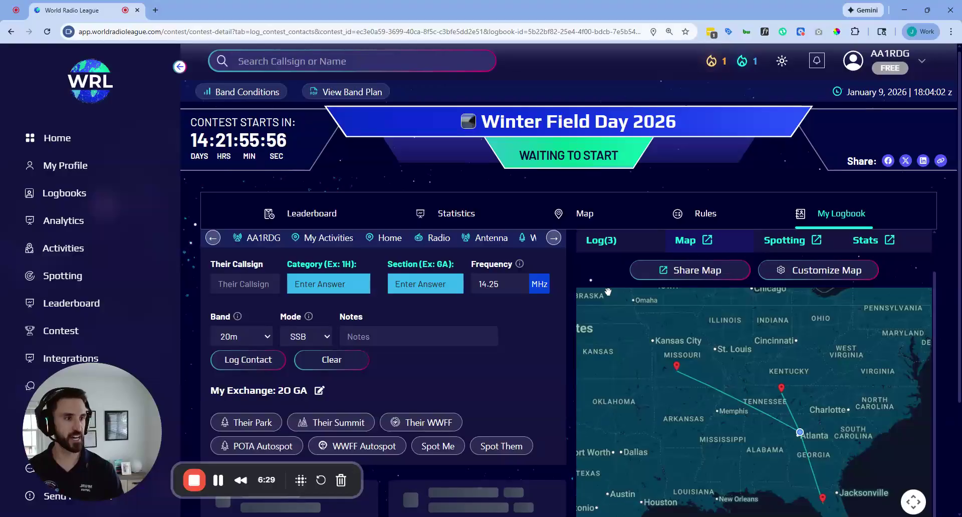
{"action": "left_click", "coordinate": [677, 277]}
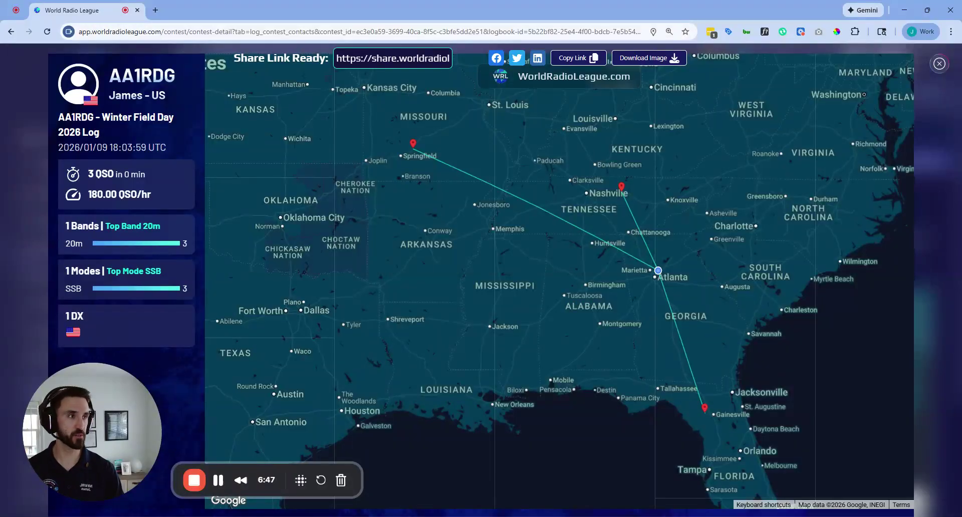
{"action": "left_click", "coordinate": [939, 64]}
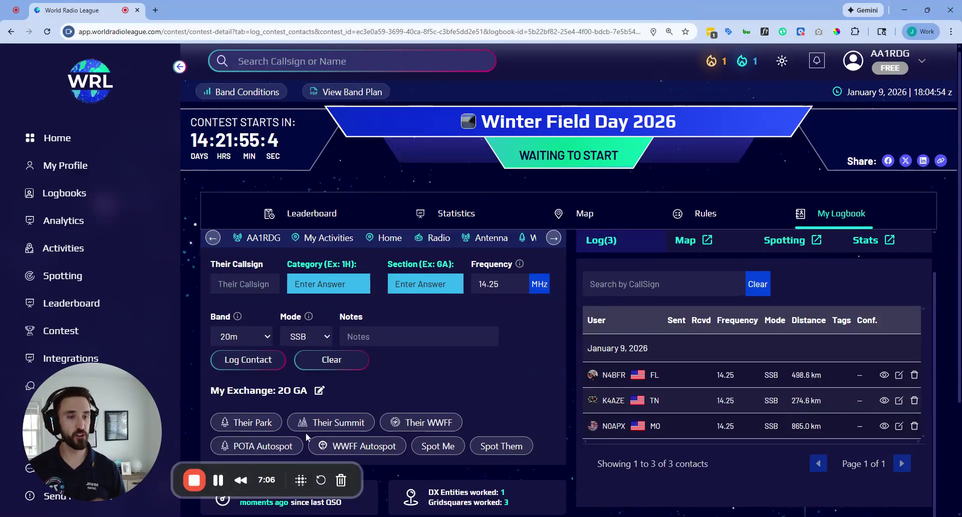
Open the Winter Field Day 2026 log from the logbook list, and reach it again through the contest's own page.
{"action": "left_click", "coordinate": [76, 196]}
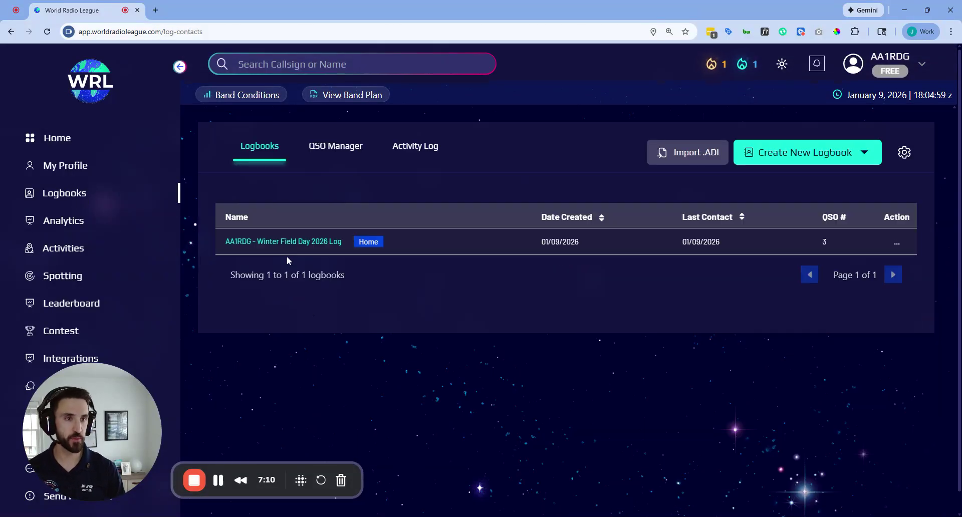
{"action": "left_click", "coordinate": [306, 243]}
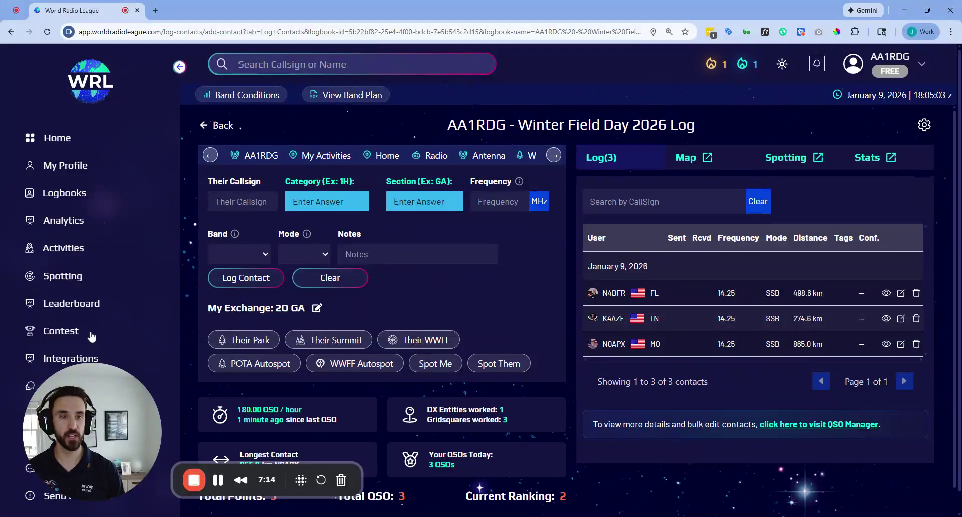
{"action": "left_click", "coordinate": [61, 332]}
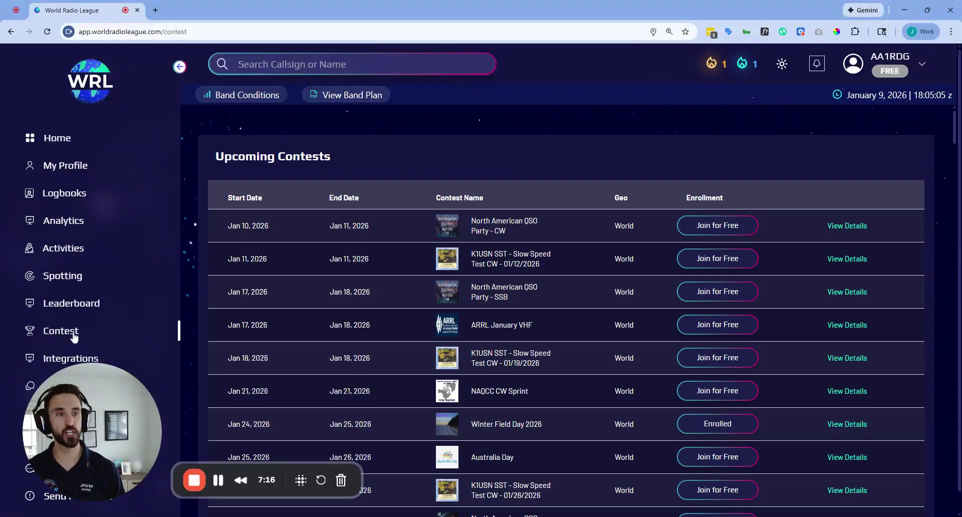
{"action": "left_click", "coordinate": [500, 424]}
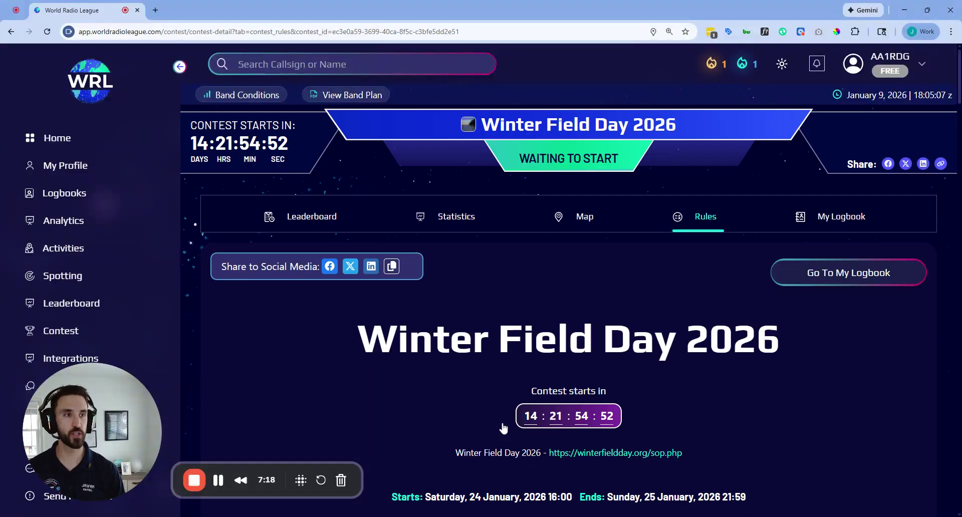
{"action": "left_click", "coordinate": [851, 216]}
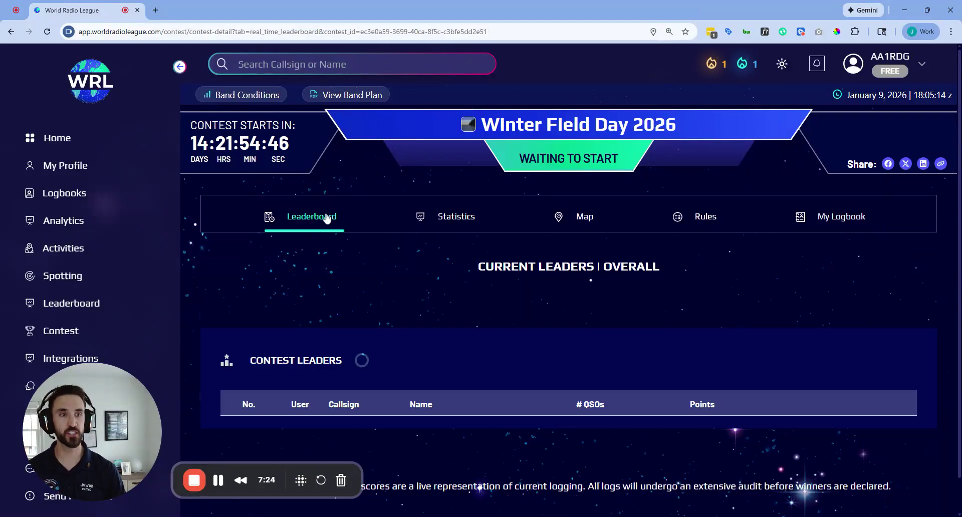
View the contest's overall leaderboard, its band, mode and hourly statistics, and the map of participants across the United States.
{"action": "left_click", "coordinate": [325, 216]}
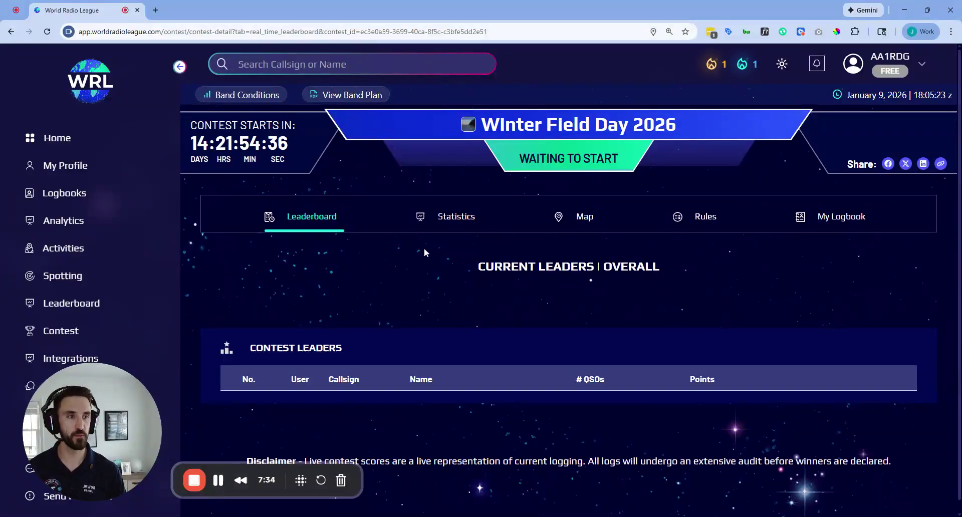
{"action": "left_click", "coordinate": [443, 219]}
{"action": "scroll", "coordinate": [590, 335], "scroll_direction": "down", "scroll_amount": 5}
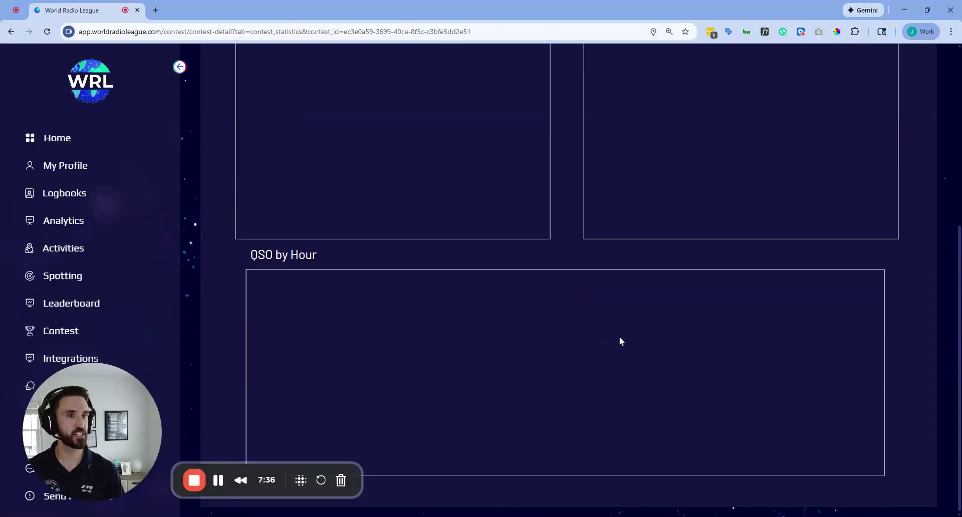
{"action": "scroll", "coordinate": [611, 330], "scroll_direction": "up", "scroll_amount": 1}
{"action": "scroll", "coordinate": [646, 261], "scroll_direction": "up", "scroll_amount": 1}
{"action": "scroll", "coordinate": [681, 216], "scroll_direction": "down", "scroll_amount": 2}
{"action": "scroll", "coordinate": [667, 230], "scroll_direction": "up", "scroll_amount": 5}
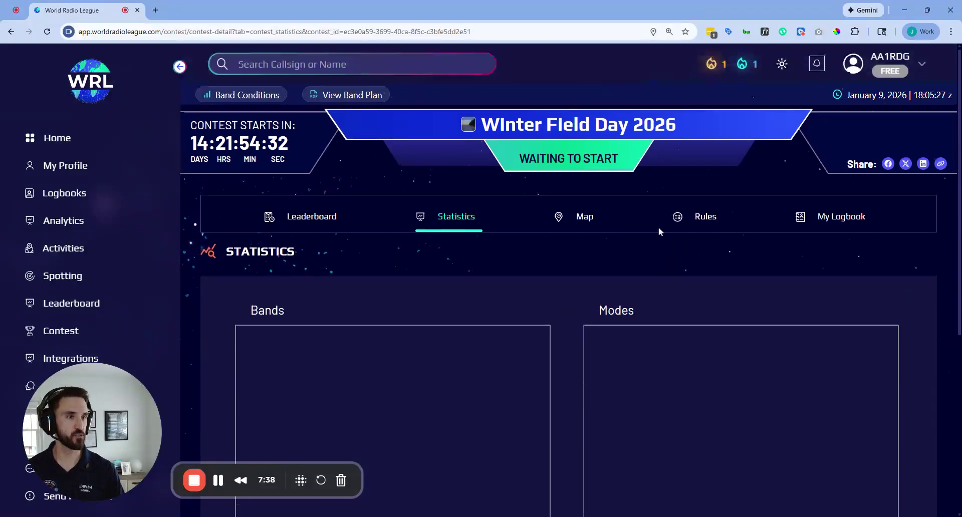
{"action": "left_click", "coordinate": [584, 218]}
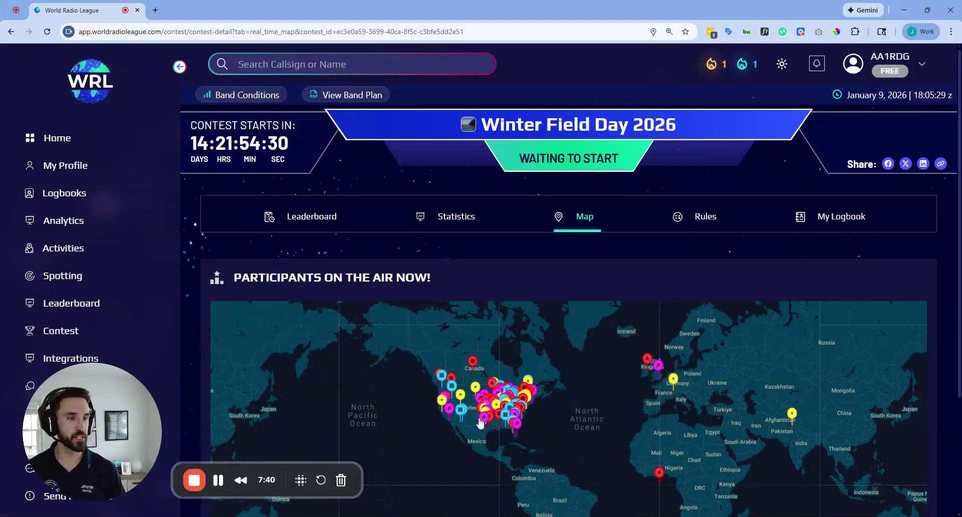
{"action": "scroll", "coordinate": [594, 428], "scroll_direction": "up", "scroll_amount": 3}
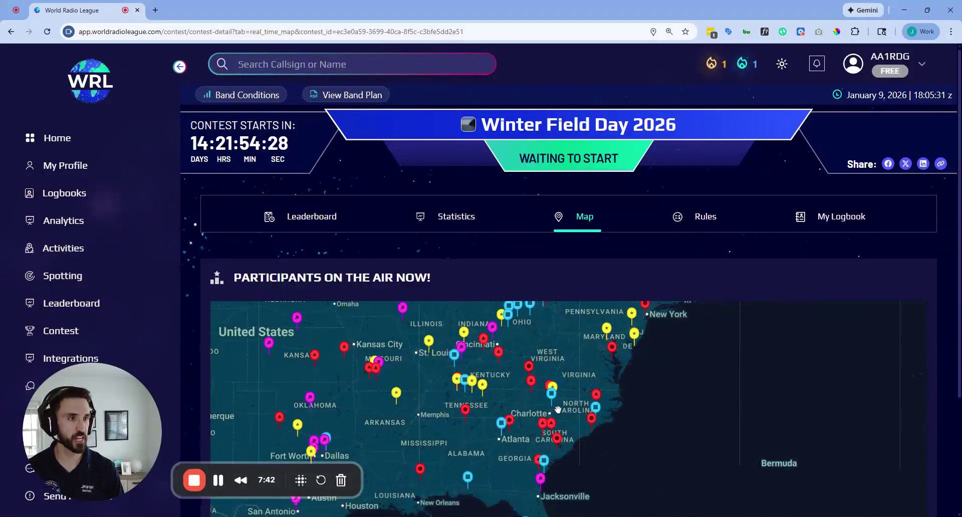
Return to the contest logbook and show its spotting list.
{"action": "left_click", "coordinate": [839, 218]}
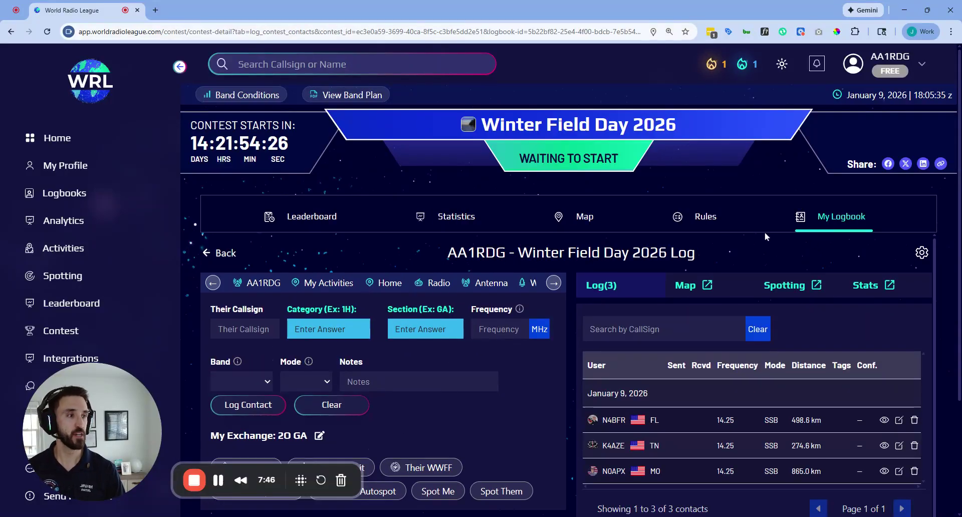
{"action": "left_click", "coordinate": [764, 281]}
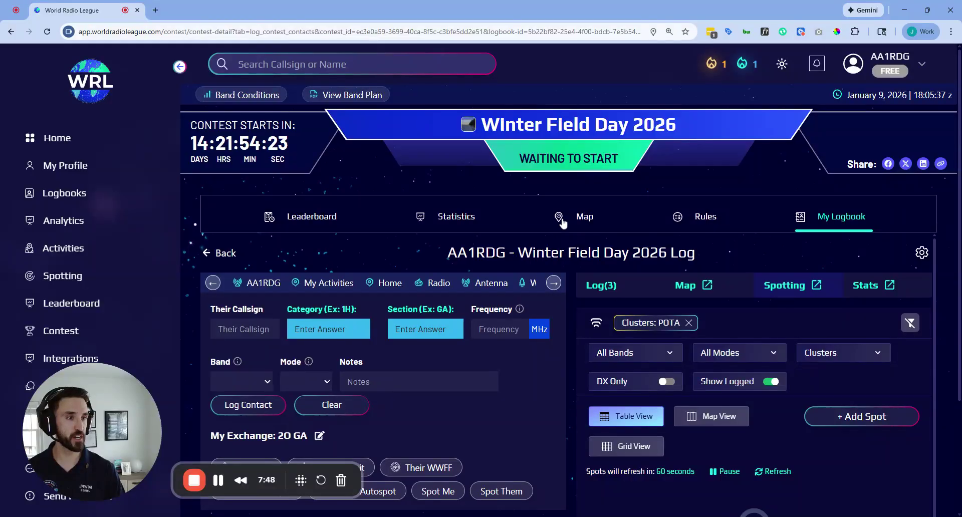